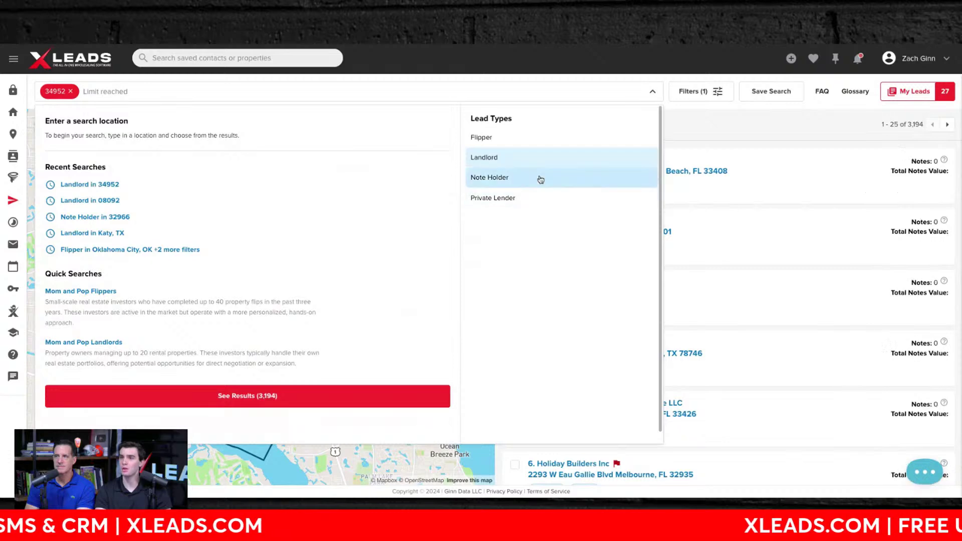
- Switch the lead type of the 34952 search to Private Lender and show the matching leads
{"action": "left_click", "coordinate": [797, 123]}
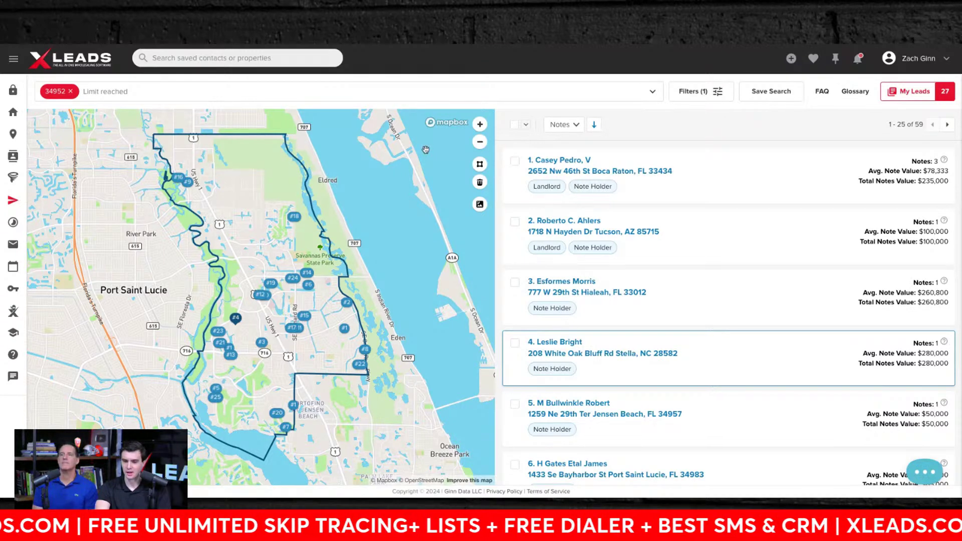
{"action": "left_click", "coordinate": [652, 94]}
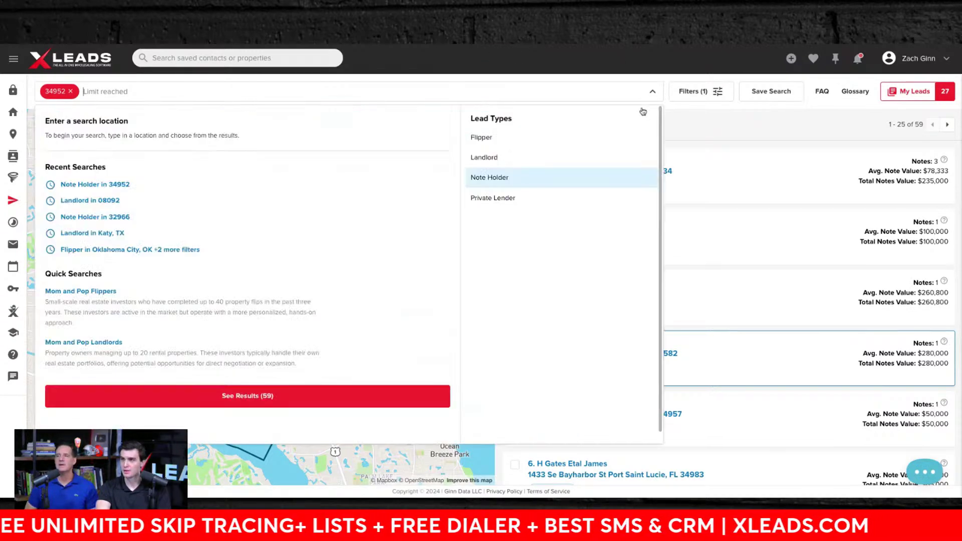
{"action": "left_click", "coordinate": [533, 195]}
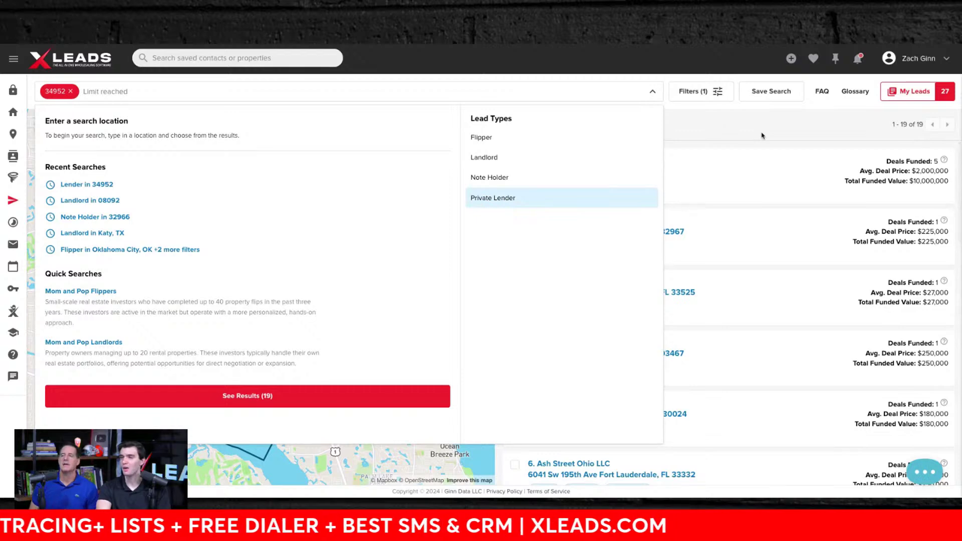
{"action": "left_click", "coordinate": [761, 136]}
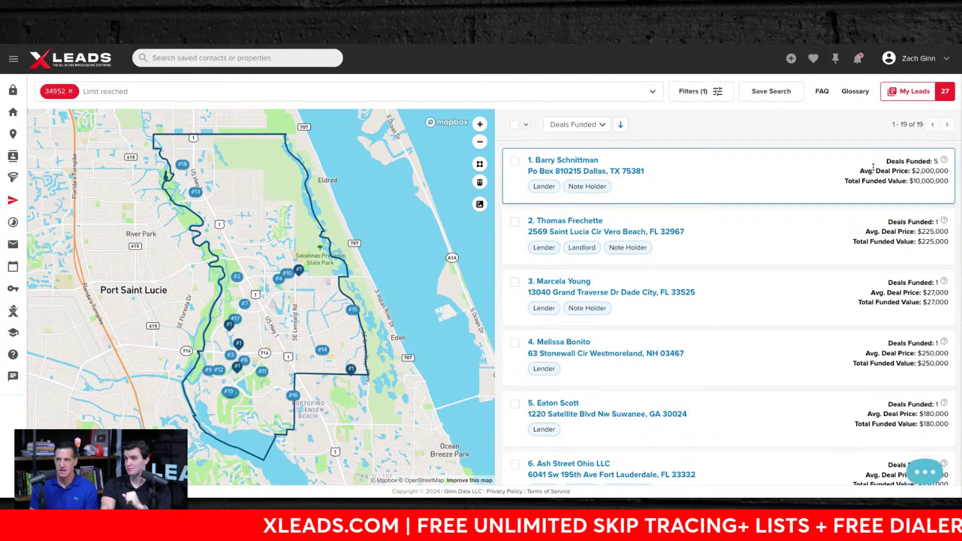
- View the investor insights of the second private lender in the results, and return to the list
{"action": "left_click", "coordinate": [570, 221]}
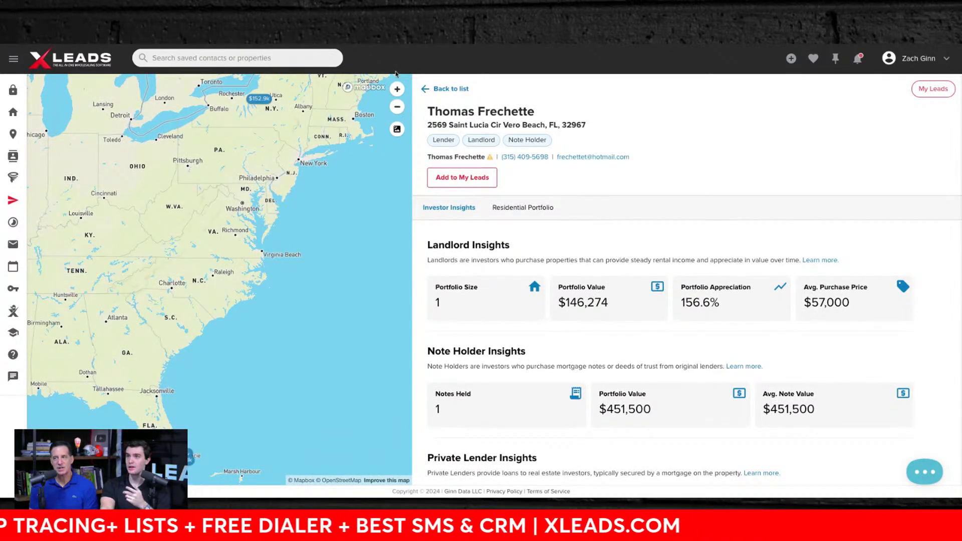
{"action": "left_click", "coordinate": [448, 89]}
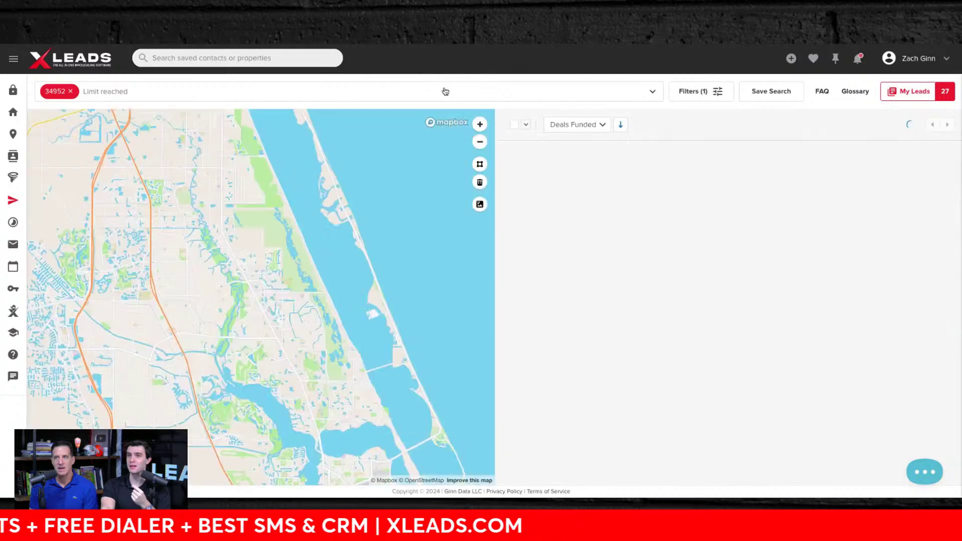
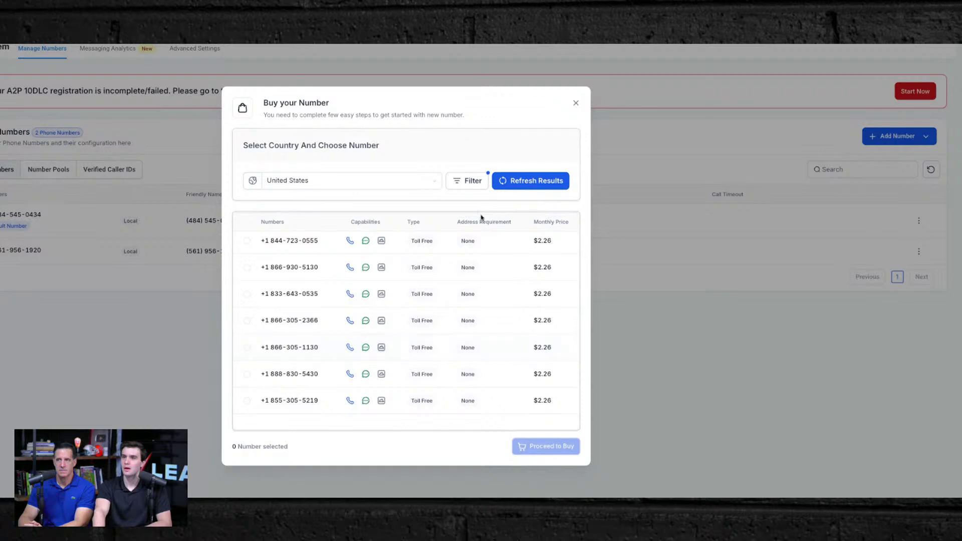
- Filter the United States numbers for sale to those with 305 as the first part of the number
{"action": "left_click", "coordinate": [460, 181]}
{"action": "left_click", "coordinate": [389, 225]}
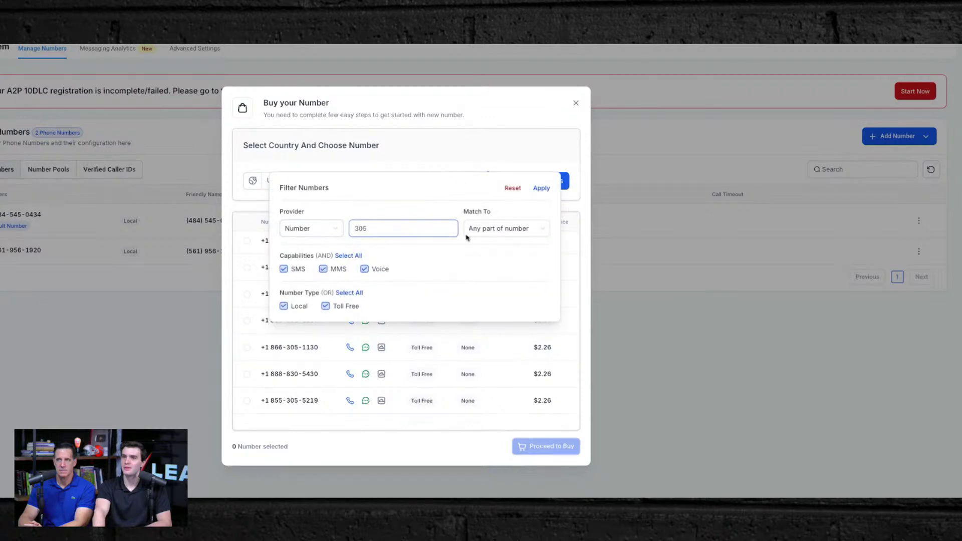
{"action": "left_click", "coordinate": [488, 232]}
{"action": "left_click", "coordinate": [485, 249]}
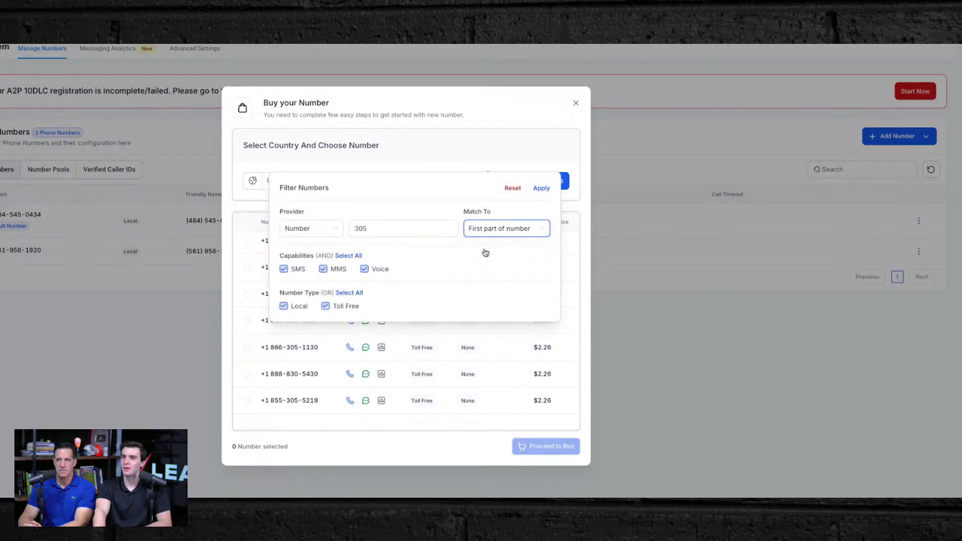
{"action": "left_click", "coordinate": [541, 188]}
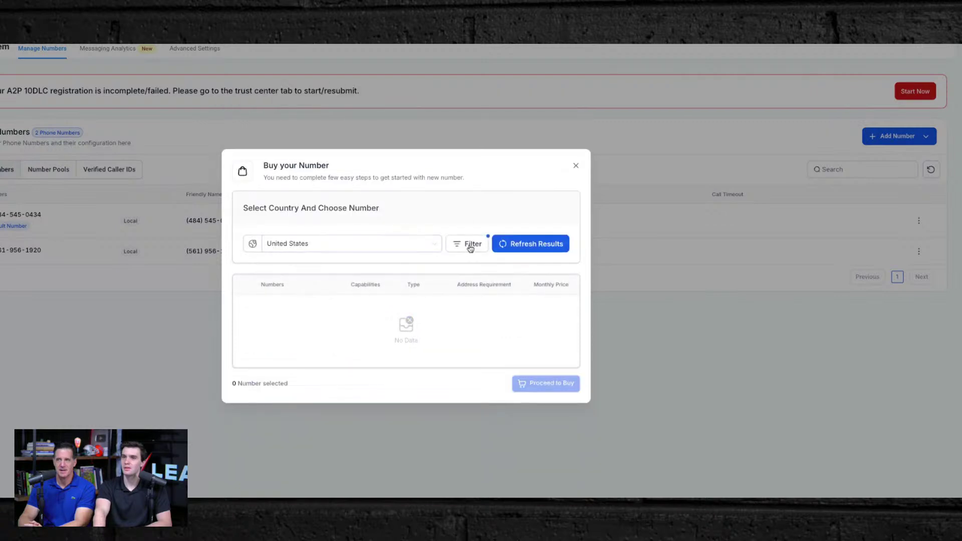
- Change the number filter to 313 and look through the available local numbers
{"action": "left_click", "coordinate": [470, 248]}
{"action": "left_click", "coordinate": [370, 291]}
{"action": "double_click", "coordinate": [370, 291]}
{"action": "type", "text": "727"}
{"action": "key", "text": "BackSpace"}
{"action": "key", "text": "BackSpace"}
{"action": "key", "text": "BackSpace"}
{"action": "type", "text": "313"}
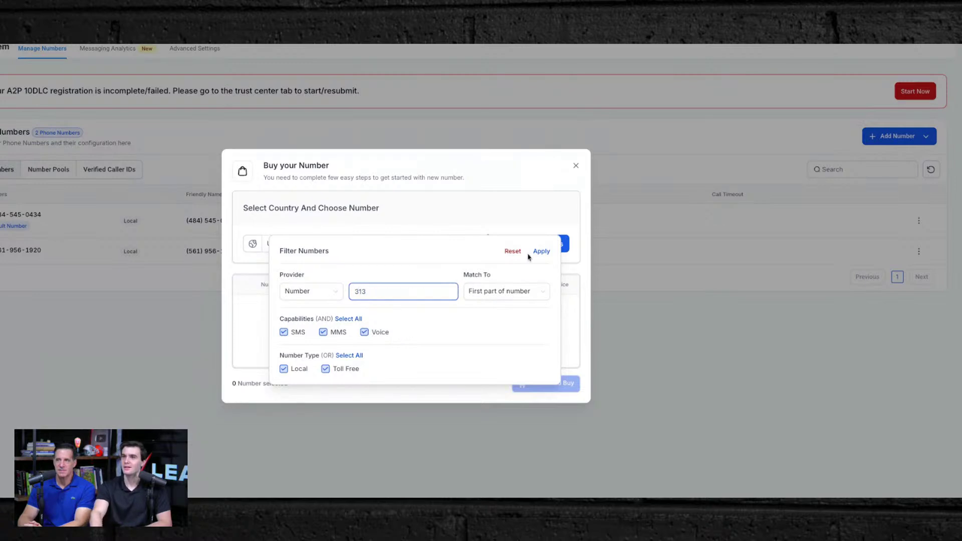
{"action": "left_click", "coordinate": [541, 251]}
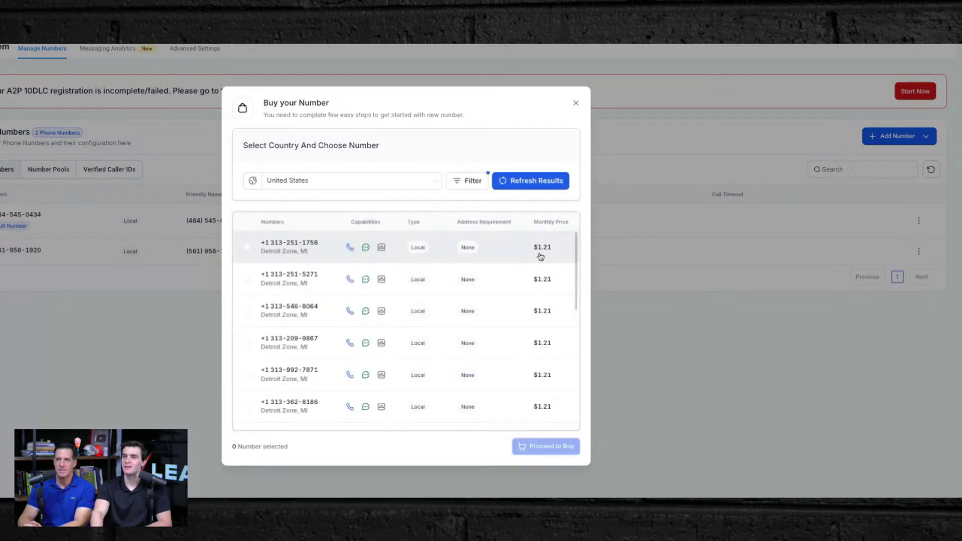
{"action": "scroll", "coordinate": [466, 333], "scroll_direction": "down", "scroll_amount": 10}
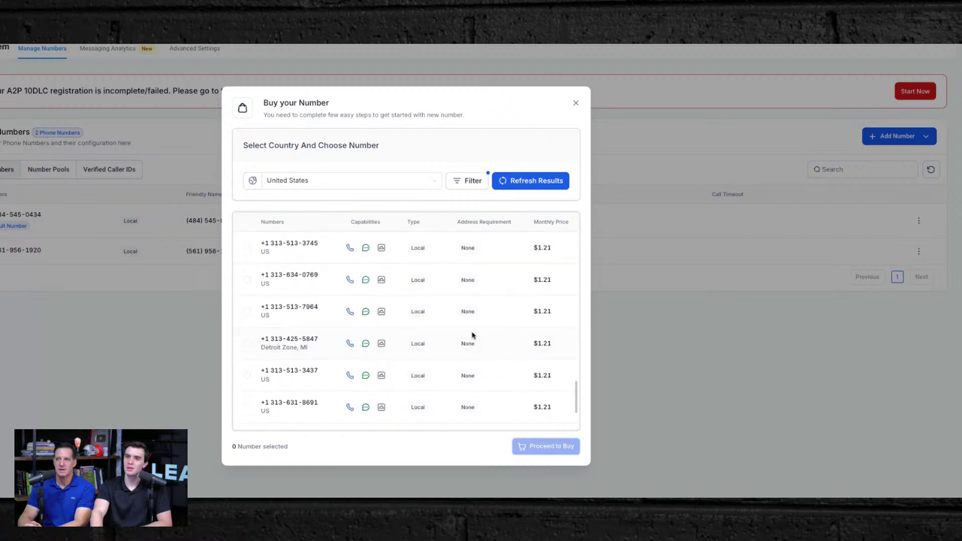
{"action": "scroll", "coordinate": [459, 335], "scroll_direction": "up", "scroll_amount": 1}
{"action": "scroll", "coordinate": [459, 335], "scroll_direction": "up", "scroll_amount": 10}
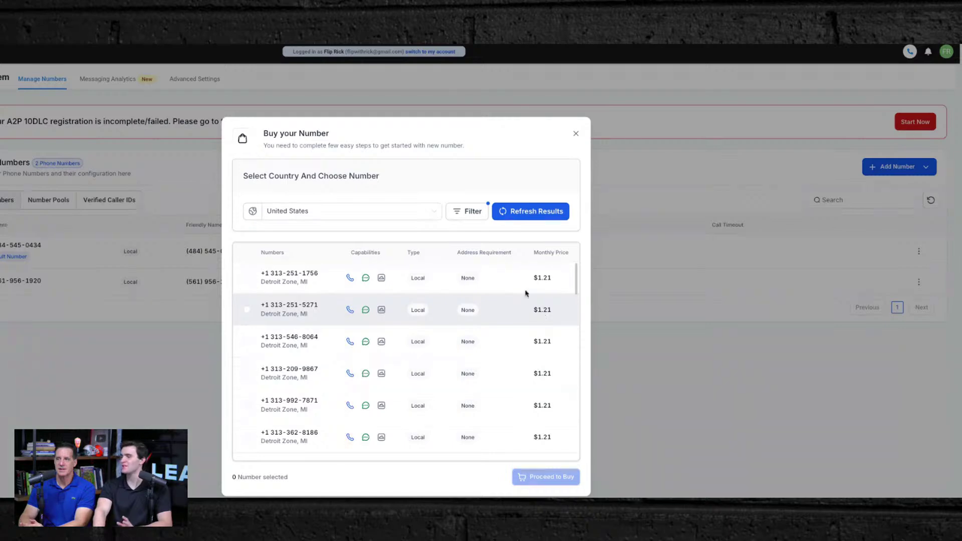
- Filter the numbers for sale by 786, browse the matches, and close the number purchase without buying
{"action": "left_click", "coordinate": [469, 211]}
{"action": "double_click", "coordinate": [415, 260]}
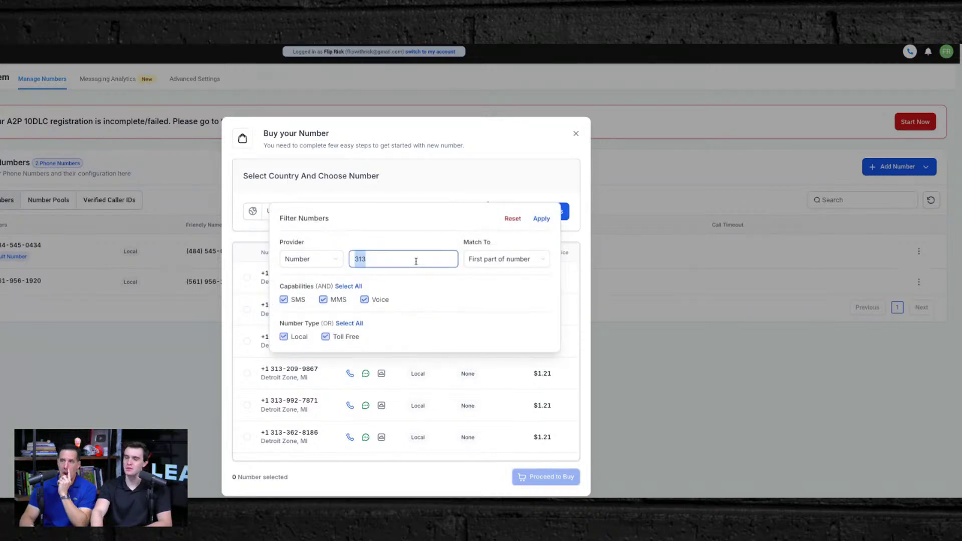
{"action": "type", "text": "786"}
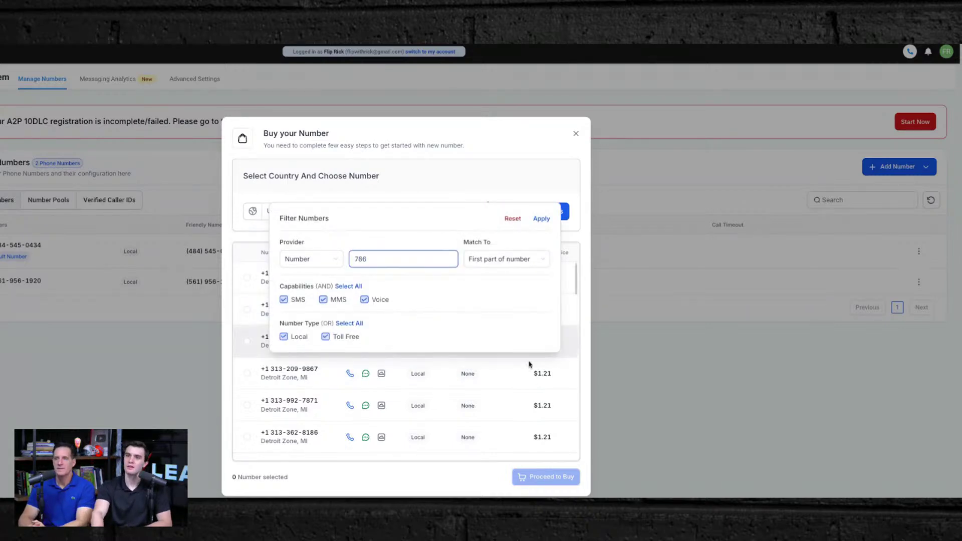
{"action": "left_click", "coordinate": [540, 219]}
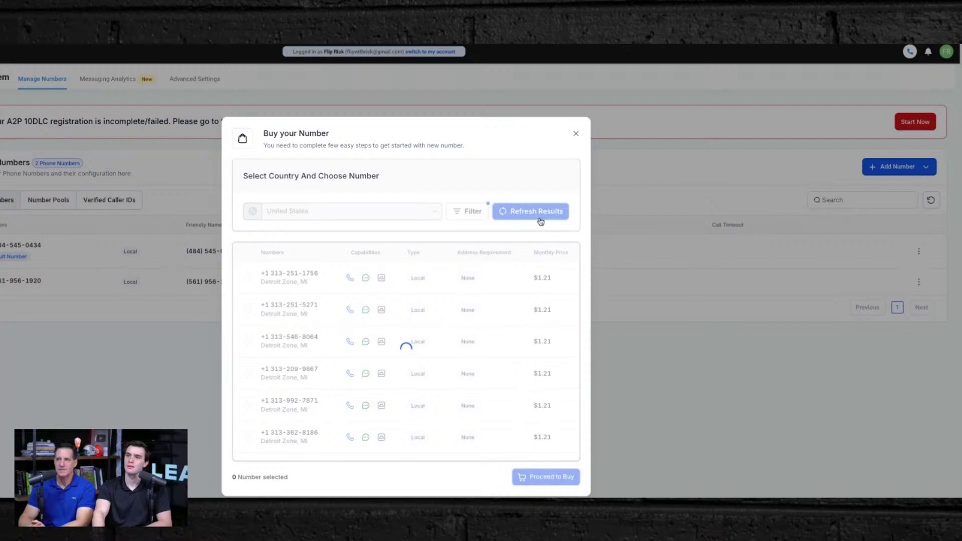
{"action": "scroll", "coordinate": [447, 353], "scroll_direction": "down", "scroll_amount": 3}
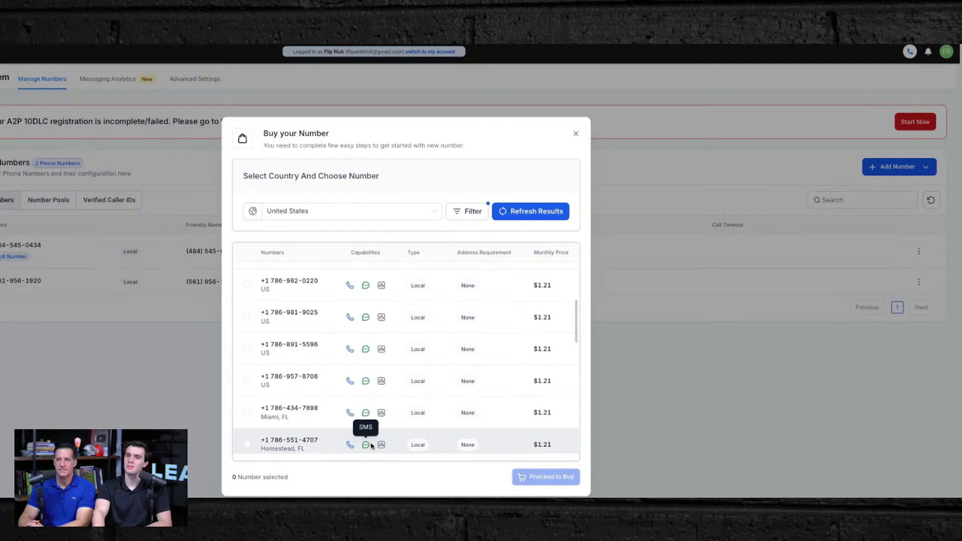
{"action": "scroll", "coordinate": [381, 445], "scroll_direction": "up", "scroll_amount": 1}
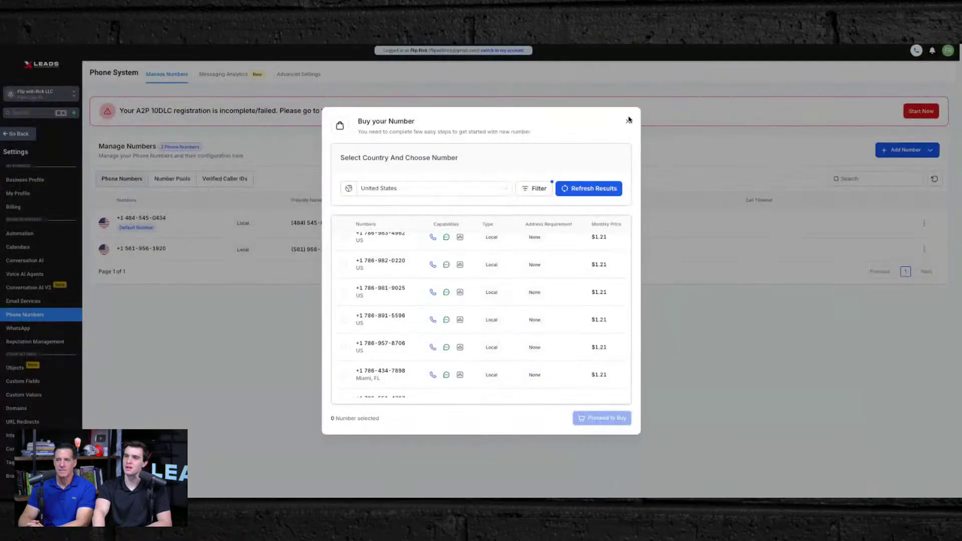
{"action": "left_click", "coordinate": [629, 120]}
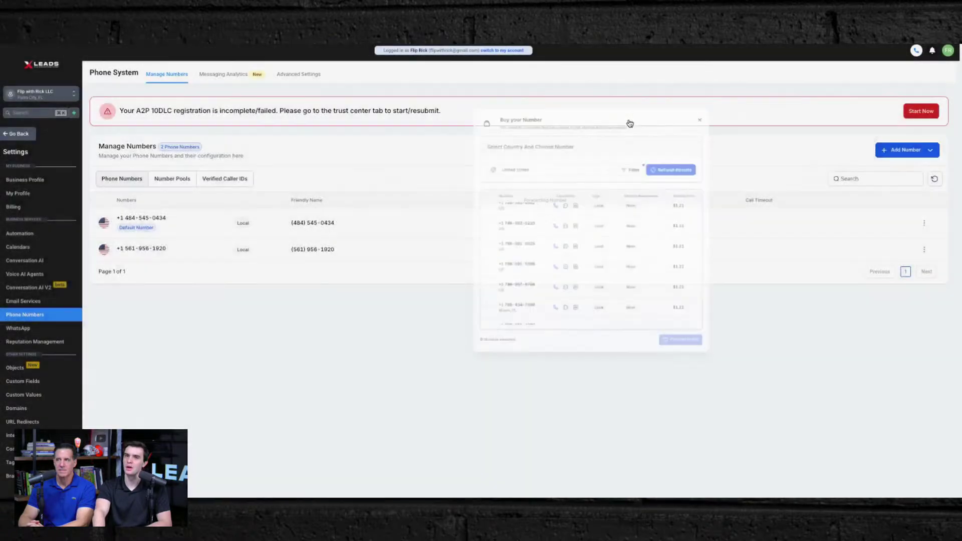
- Leave the phone settings and open the ROS Triple Tap workflow from the automation workflow list
{"action": "left_click", "coordinate": [15, 133]}
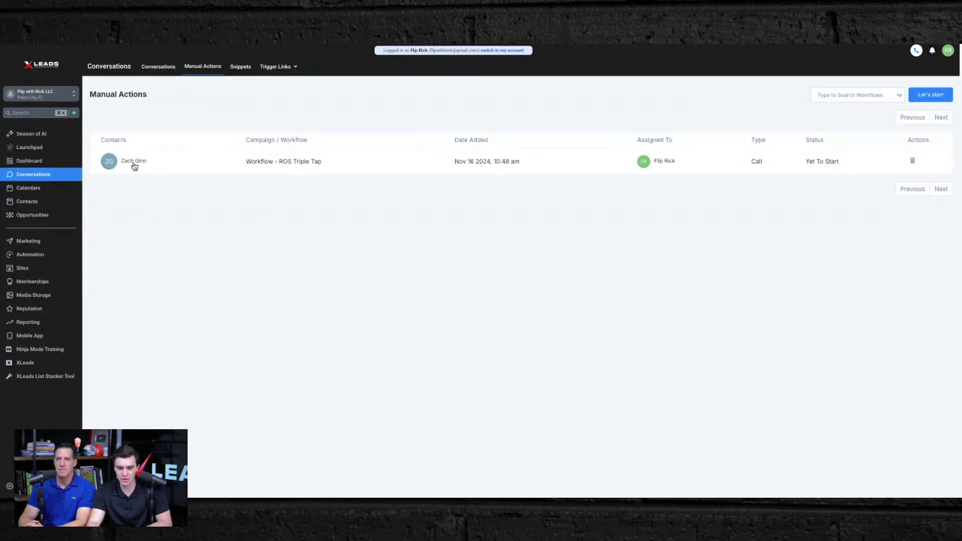
{"action": "left_click", "coordinate": [34, 202]}
{"action": "left_click", "coordinate": [38, 254]}
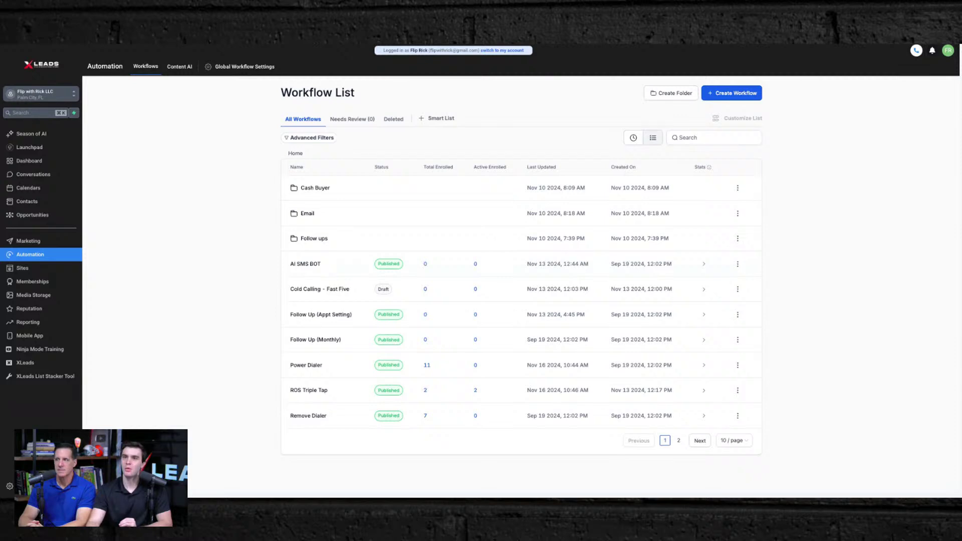
{"action": "left_click", "coordinate": [306, 391]}
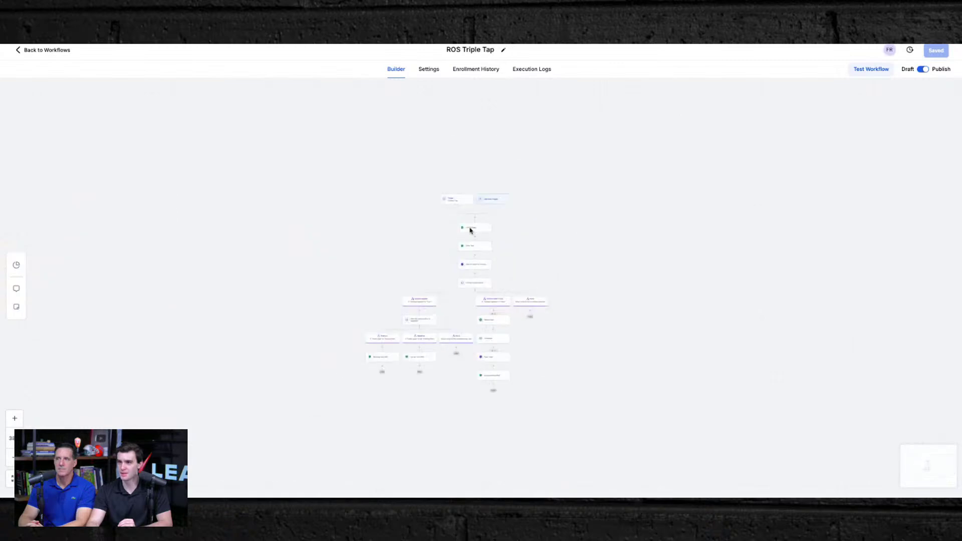
- Inspect the Contact Tag trigger of the ROS Triple Tap workflow and close its settings unchanged
{"action": "scroll", "coordinate": [470, 229], "scroll_direction": "up", "scroll_amount": 5}
{"action": "scroll", "coordinate": [427, 281], "scroll_direction": "down", "scroll_amount": 2}
{"action": "scroll", "coordinate": [427, 281], "scroll_direction": "up", "scroll_amount": 2}
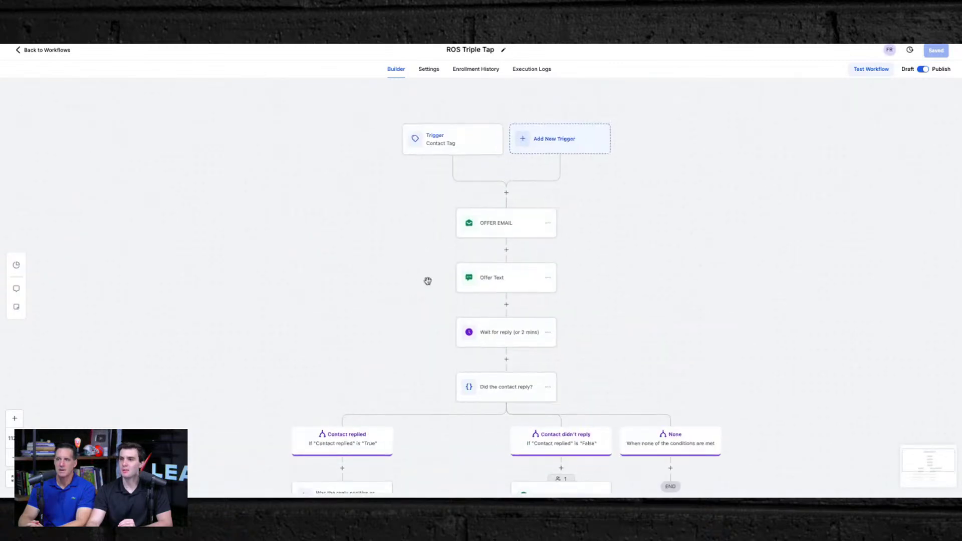
{"action": "left_click", "coordinate": [445, 142]}
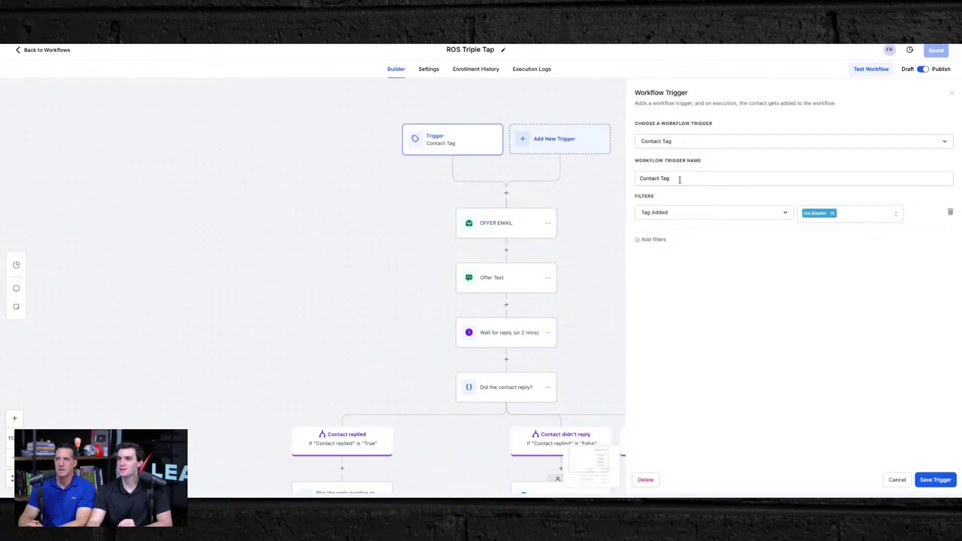
{"action": "left_click", "coordinate": [308, 191]}
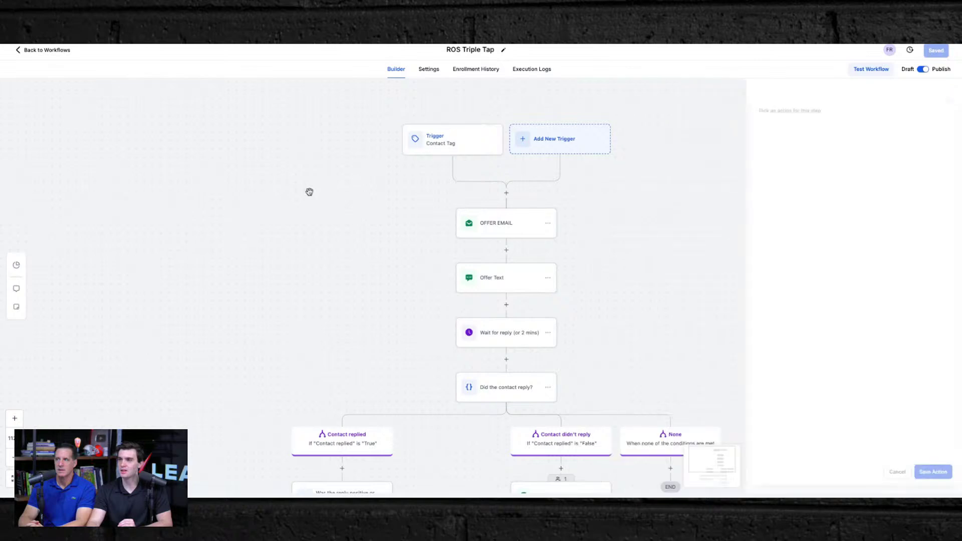
- Review the OFFER EMAIL action, including its subject line and the Instant Offer Email template content
{"action": "left_click", "coordinate": [502, 225]}
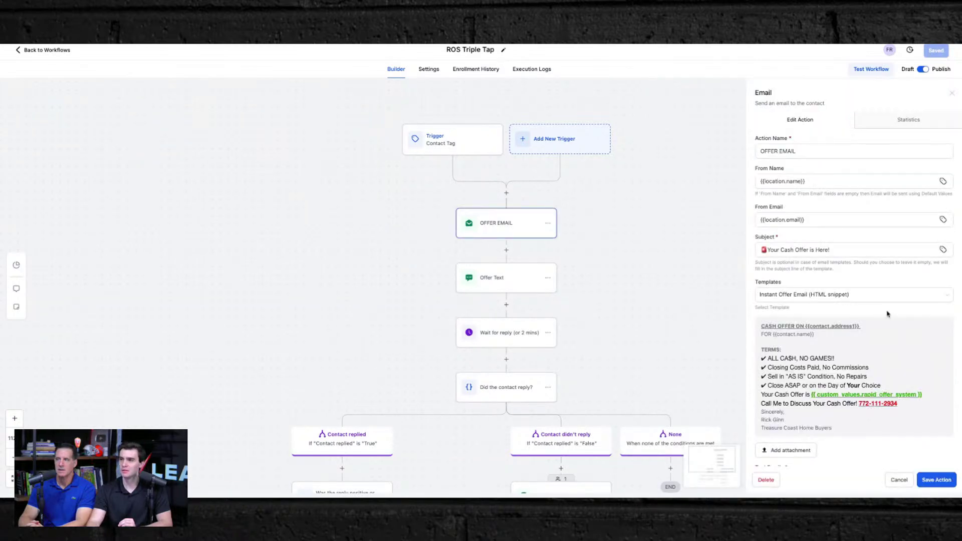
{"action": "scroll", "coordinate": [902, 321], "scroll_direction": "down", "scroll_amount": 1}
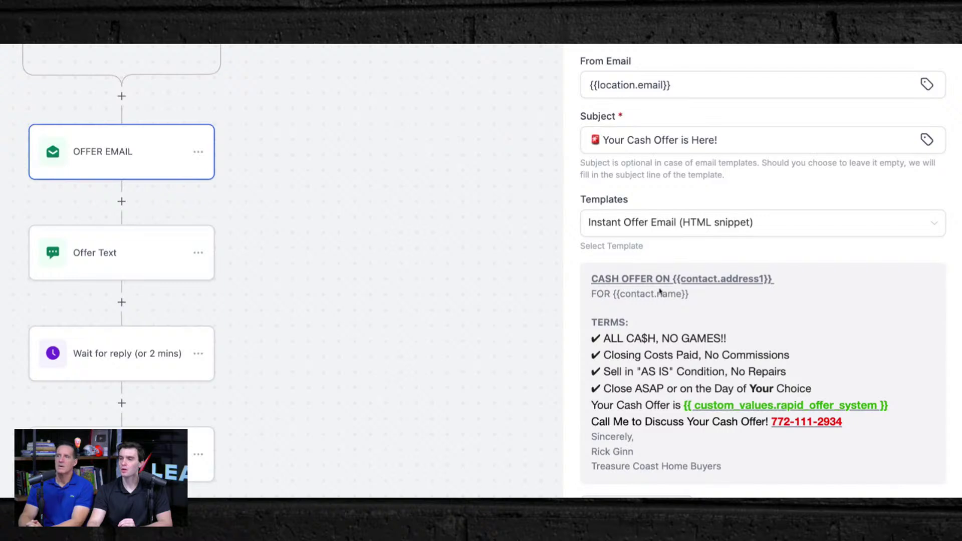
{"action": "scroll", "coordinate": [715, 301], "scroll_direction": "down", "scroll_amount": 1}
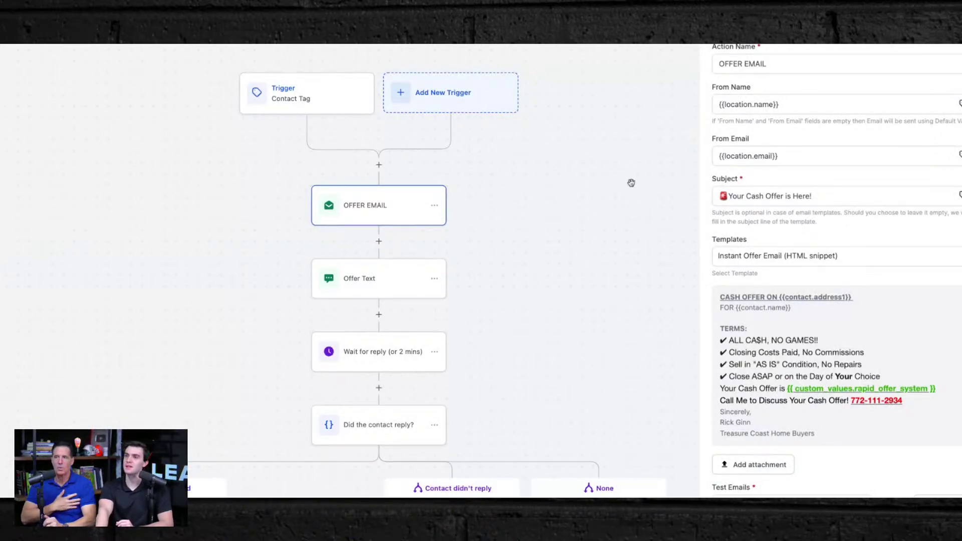
{"action": "left_click", "coordinate": [768, 197]}
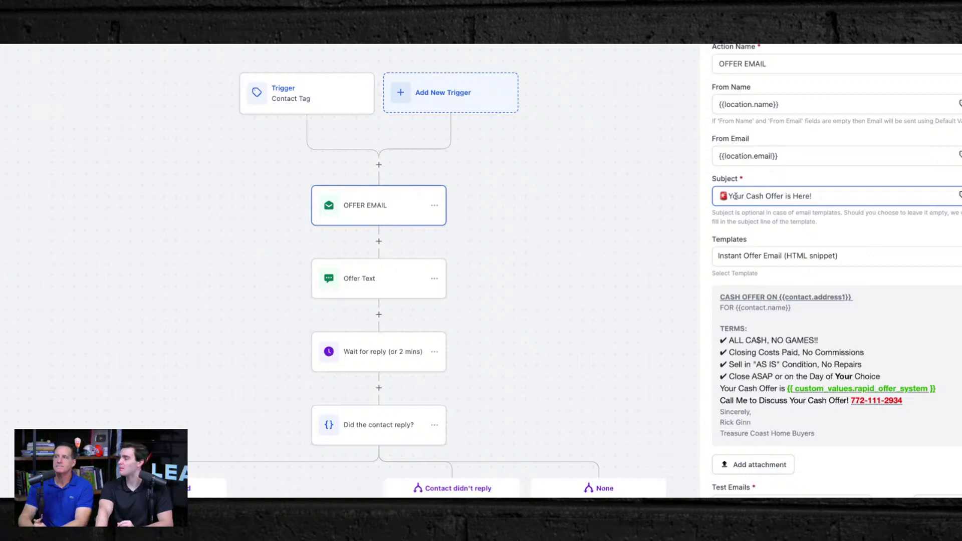
{"action": "scroll", "coordinate": [775, 201], "scroll_direction": "up", "scroll_amount": 2}
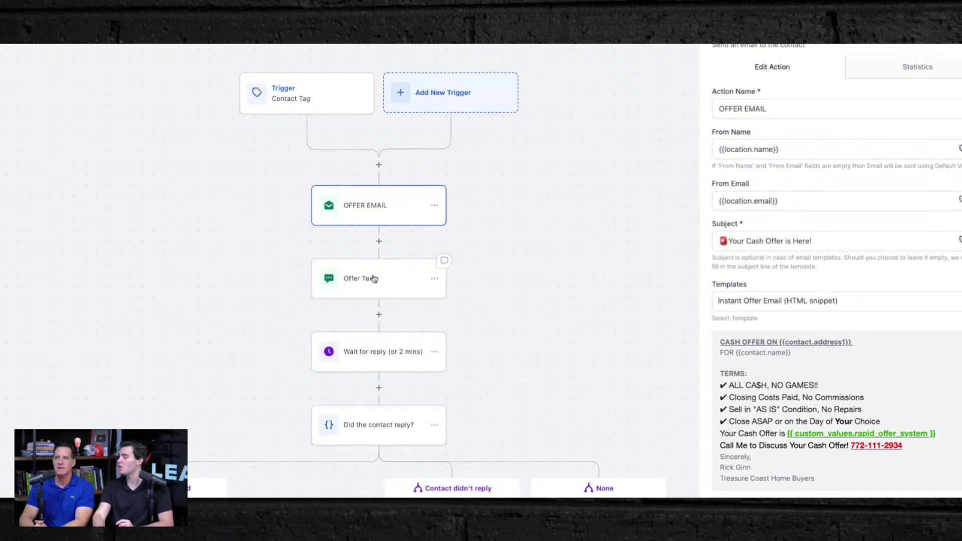
- Review the Offer Text message template and the settings of the Wait for reply (or 2 mins) action
{"action": "left_click", "coordinate": [421, 290]}
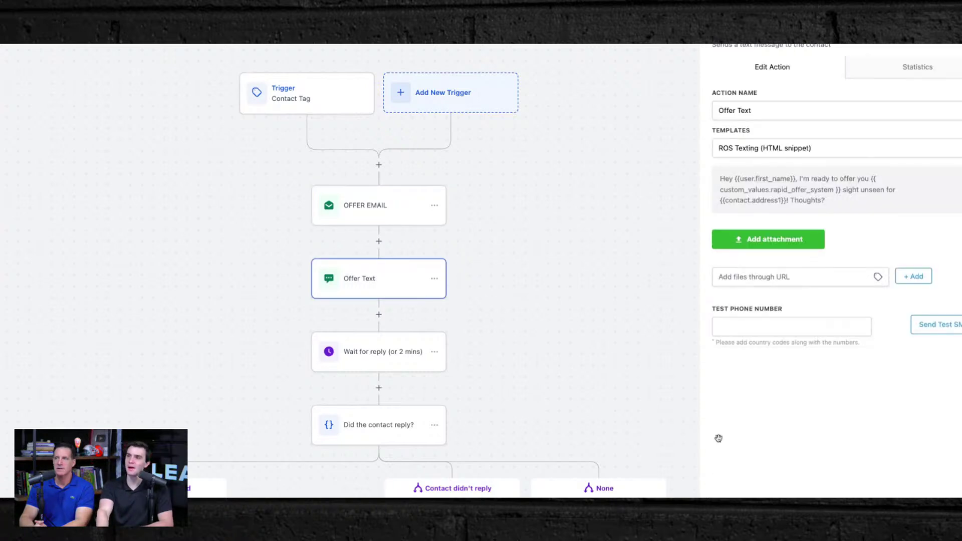
{"action": "scroll", "coordinate": [801, 483], "scroll_direction": "up", "scroll_amount": 2}
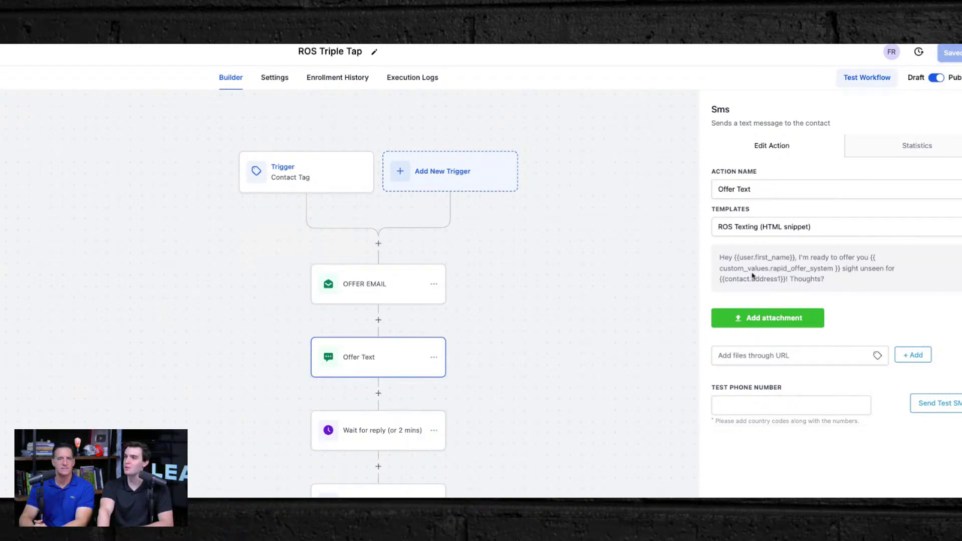
{"action": "scroll", "coordinate": [432, 411], "scroll_direction": "down", "scroll_amount": 1}
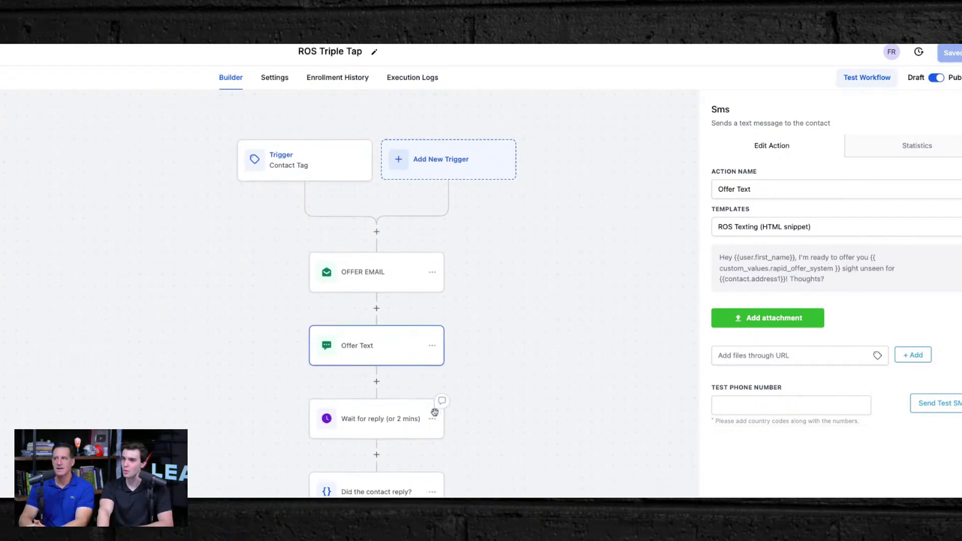
{"action": "scroll", "coordinate": [434, 412], "scroll_direction": "down", "scroll_amount": 3}
{"action": "left_click", "coordinate": [350, 284]}
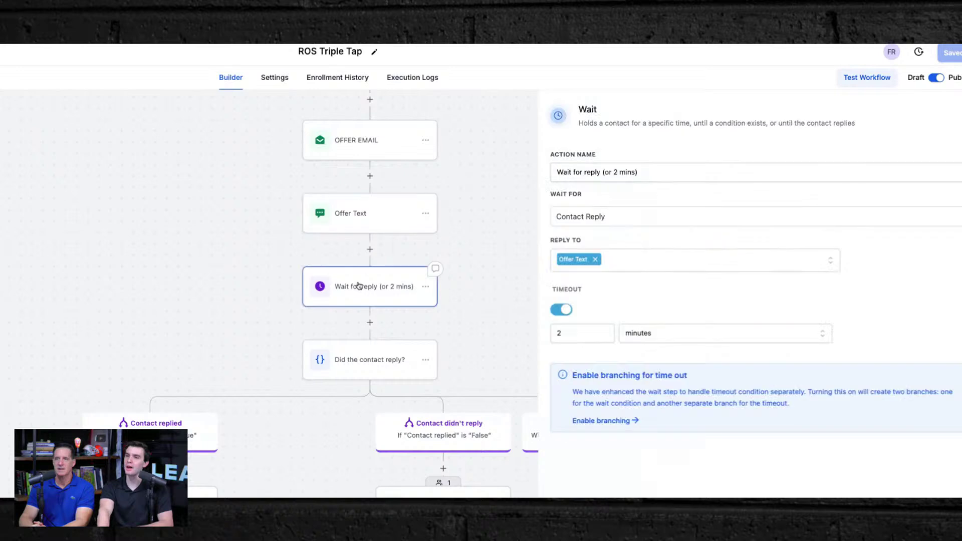
- Review the contact-reply branches of the ROS Triple Tap workflow and play the Cash offer.mp3 recording in the Voicemail action
{"action": "left_click", "coordinate": [239, 316]}
{"action": "scroll", "coordinate": [443, 444], "scroll_direction": "down", "scroll_amount": 3}
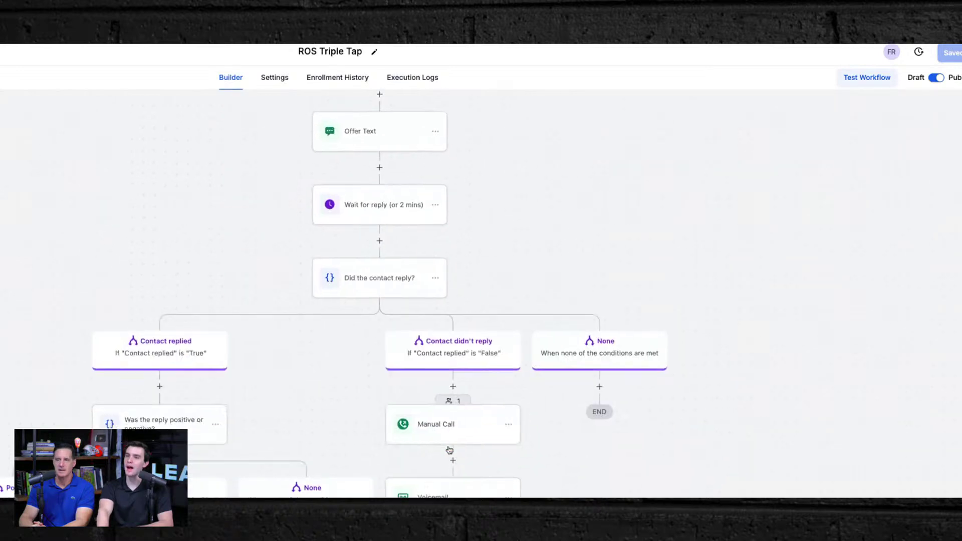
{"action": "scroll", "coordinate": [468, 371], "scroll_direction": "down", "scroll_amount": 2}
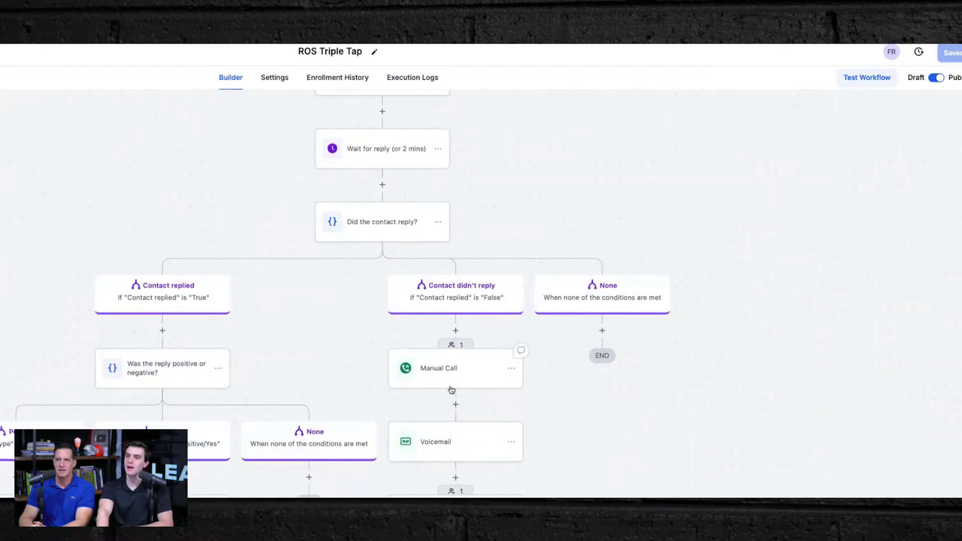
{"action": "scroll", "coordinate": [451, 390], "scroll_direction": "down", "scroll_amount": 1}
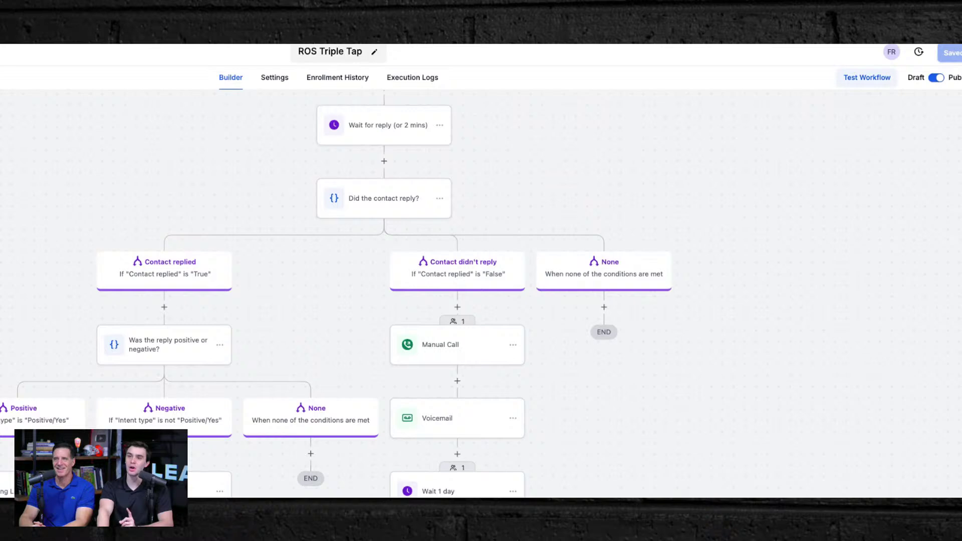
{"action": "scroll", "coordinate": [469, 408], "scroll_direction": "down", "scroll_amount": 1}
{"action": "left_click", "coordinate": [458, 402]}
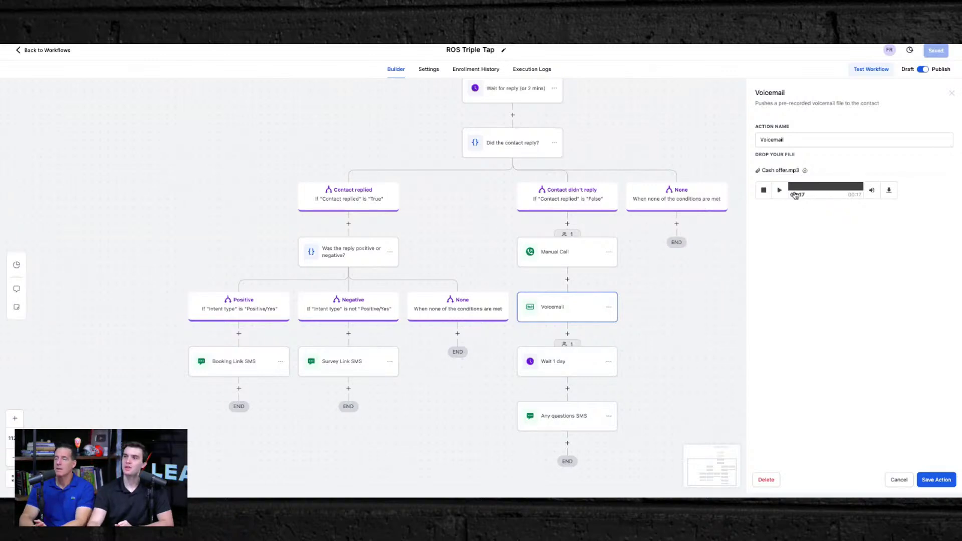
{"action": "left_click", "coordinate": [778, 191]}
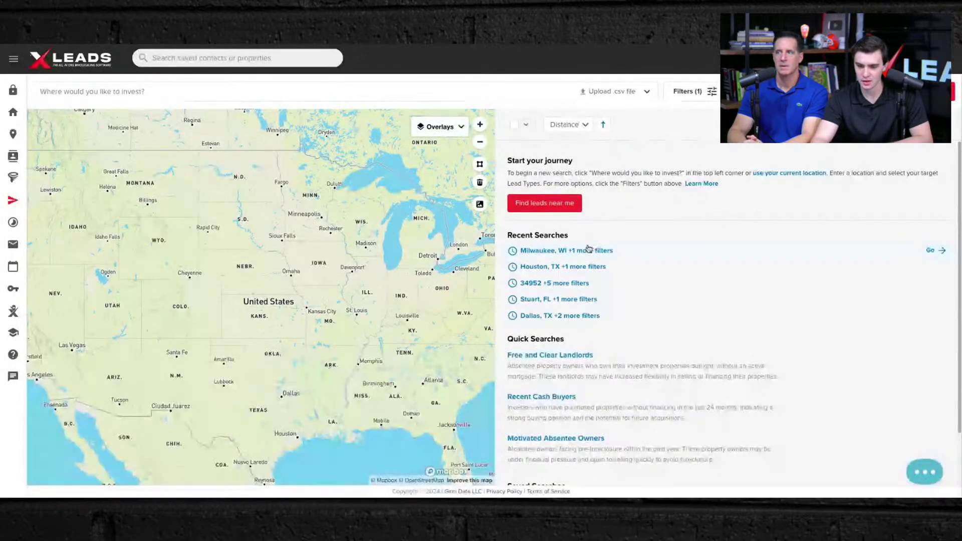
- Run the recent Milwaukee, WI search in the XLeads property map and select the first four properties in the results
{"action": "left_click", "coordinate": [585, 249]}
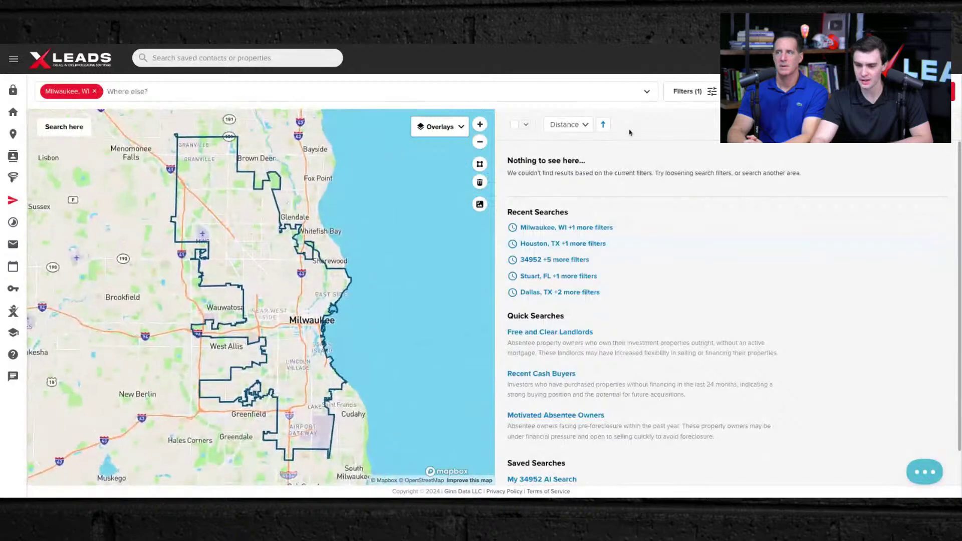
{"action": "left_click", "coordinate": [699, 92]}
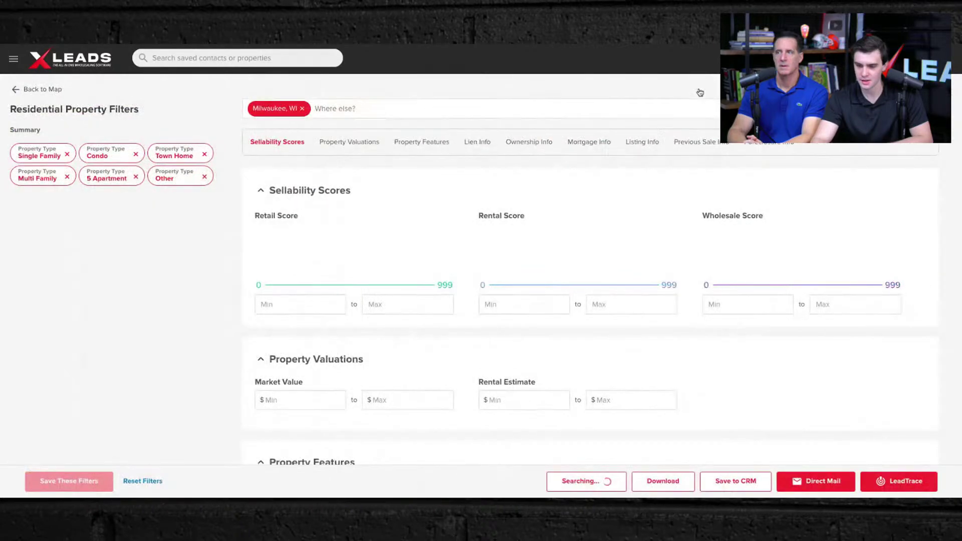
{"action": "left_click", "coordinate": [700, 92]}
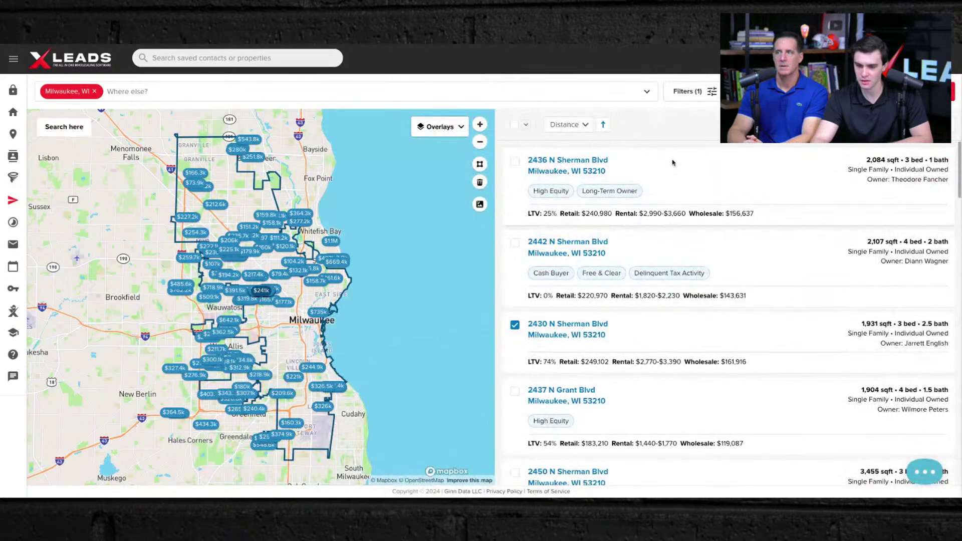
{"action": "left_click", "coordinate": [514, 160]}
{"action": "left_click", "coordinate": [514, 243]}
{"action": "left_click", "coordinate": [514, 390]}
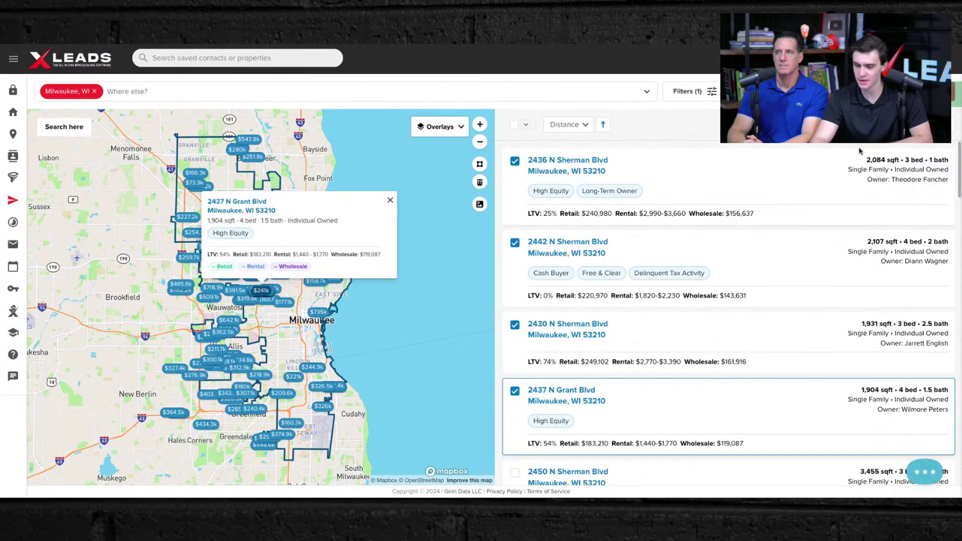
- Export the collected leads in Standard format with the Overview, Property Details and Valuations data included
{"action": "left_click", "coordinate": [852, 125]}
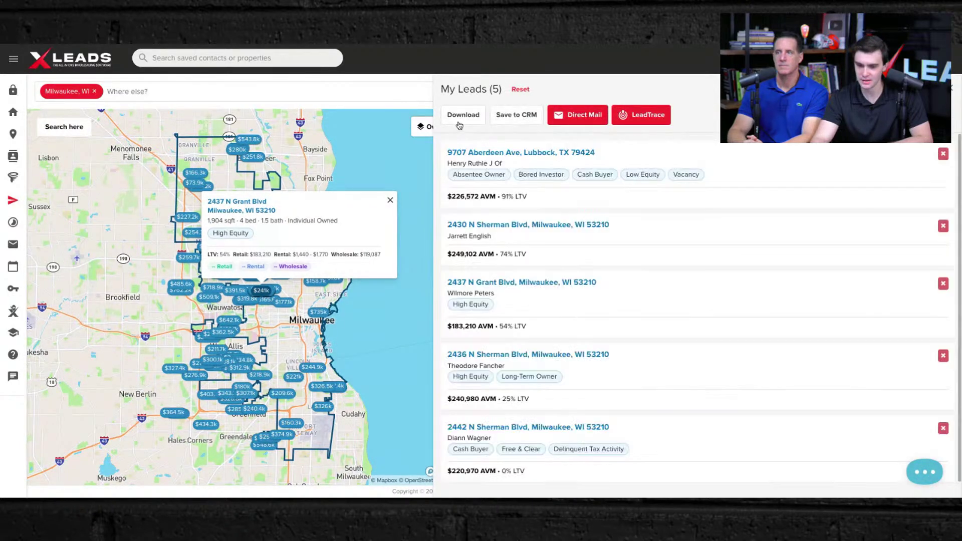
{"action": "left_click", "coordinate": [459, 125]}
{"action": "left_click", "coordinate": [365, 123]}
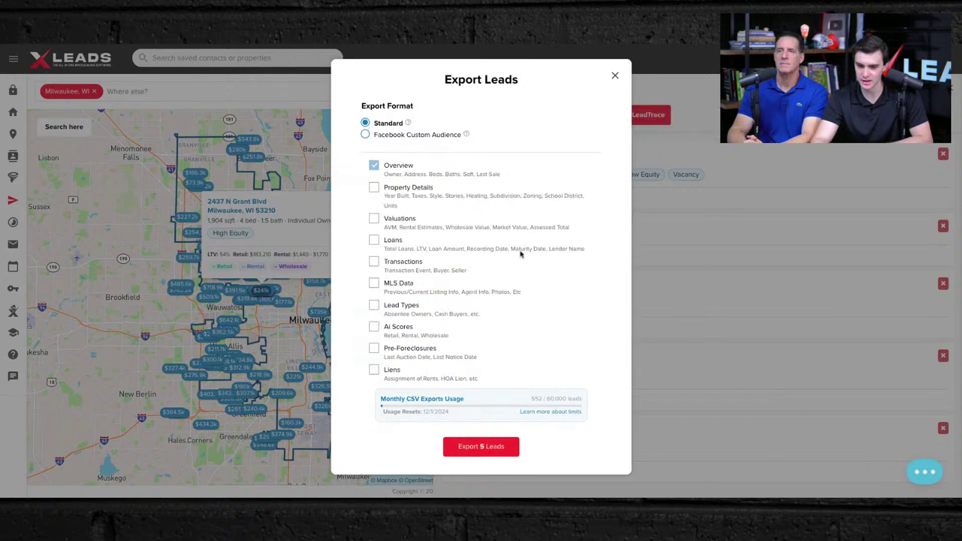
{"action": "left_click", "coordinate": [374, 187]}
{"action": "left_click", "coordinate": [374, 218]}
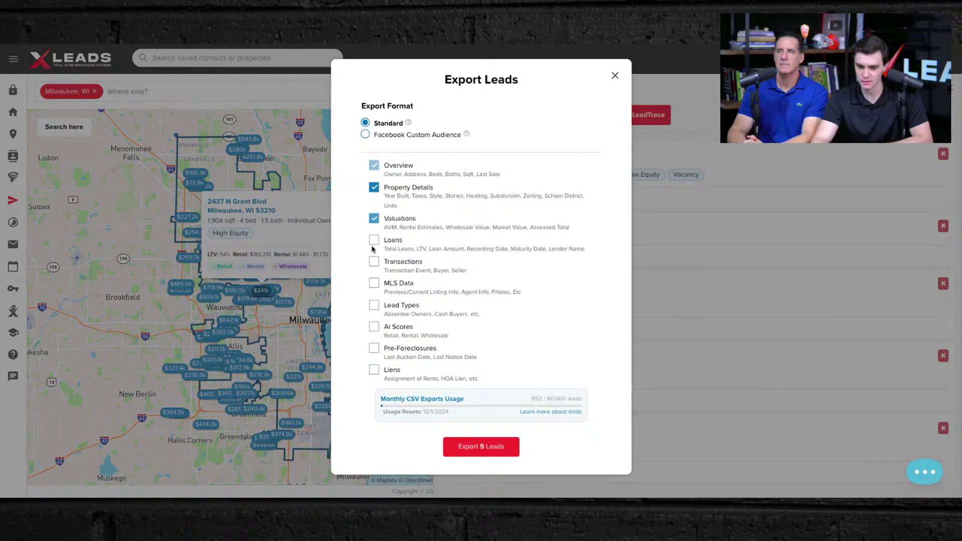
{"action": "left_click", "coordinate": [481, 447]}
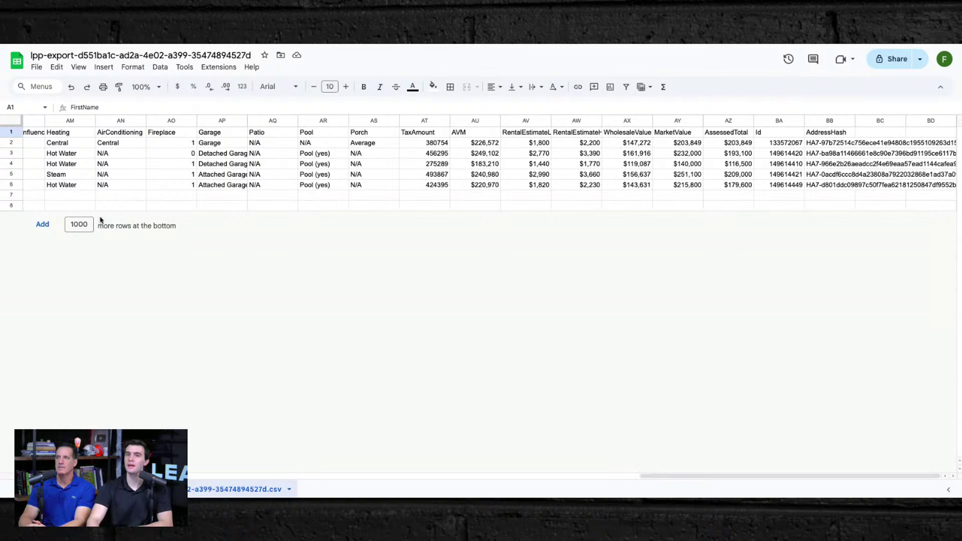
- In the exported lead spreadsheet in Google Sheets, add 1000 rows and clear the AddressHash column BB
{"action": "left_click", "coordinate": [43, 224]}
{"action": "scroll", "coordinate": [483, 243], "scroll_direction": "up", "scroll_amount": 20}
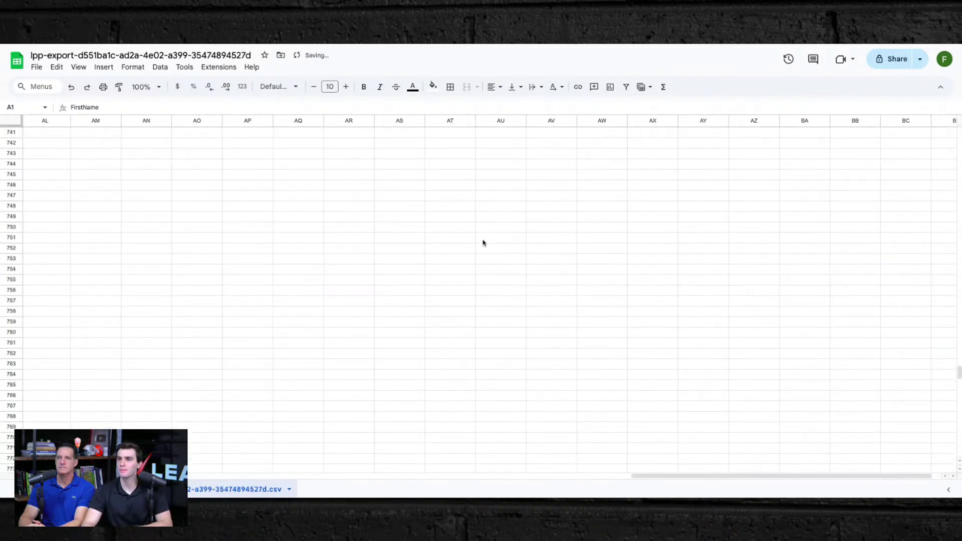
{"action": "scroll", "coordinate": [483, 243], "scroll_direction": "up", "scroll_amount": 18}
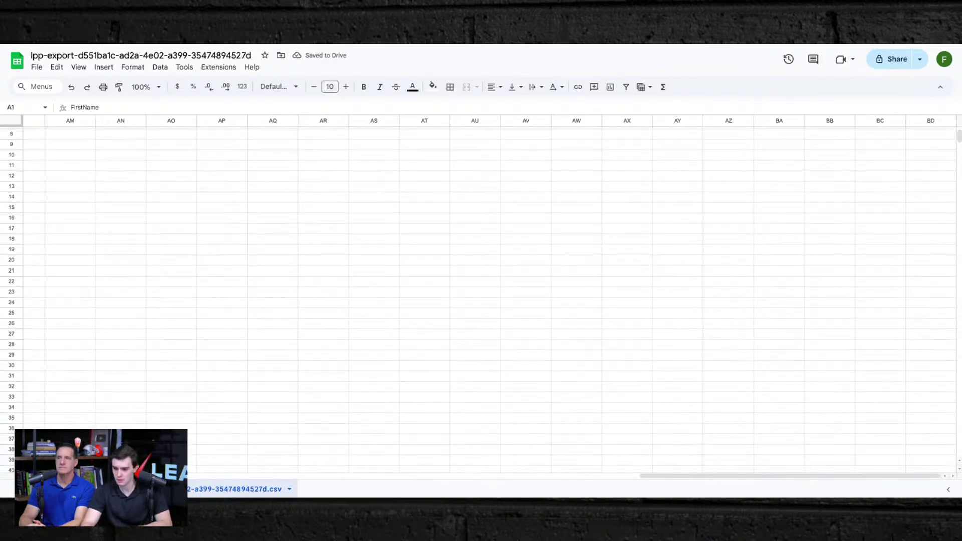
{"action": "left_click", "coordinate": [822, 124]}
{"action": "key", "text": "Delete"}
{"action": "left_click", "coordinate": [831, 154]}
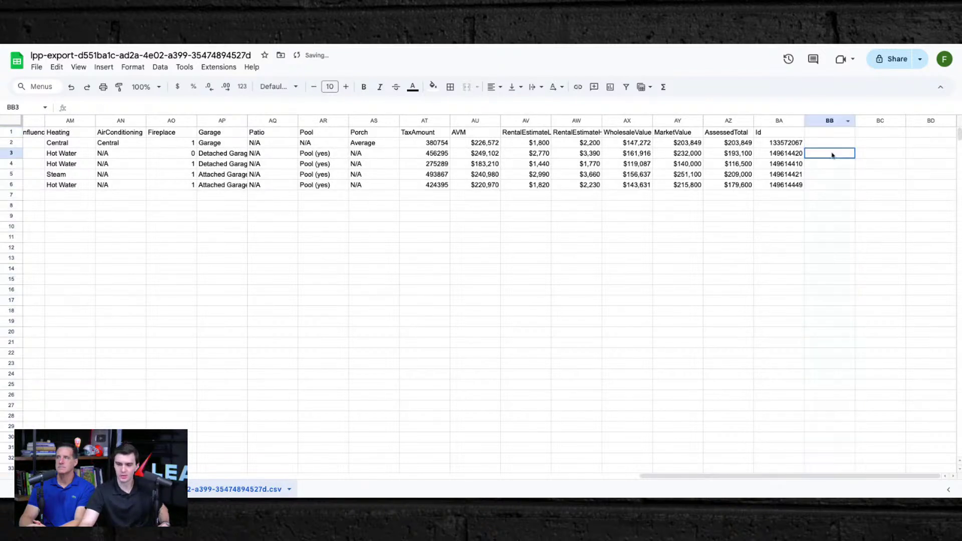
- Enter ROS OFFER as the header in cell BB1 of the exported lead spreadsheet
{"action": "left_click", "coordinate": [824, 133]}
{"action": "type", "text": "RO"}
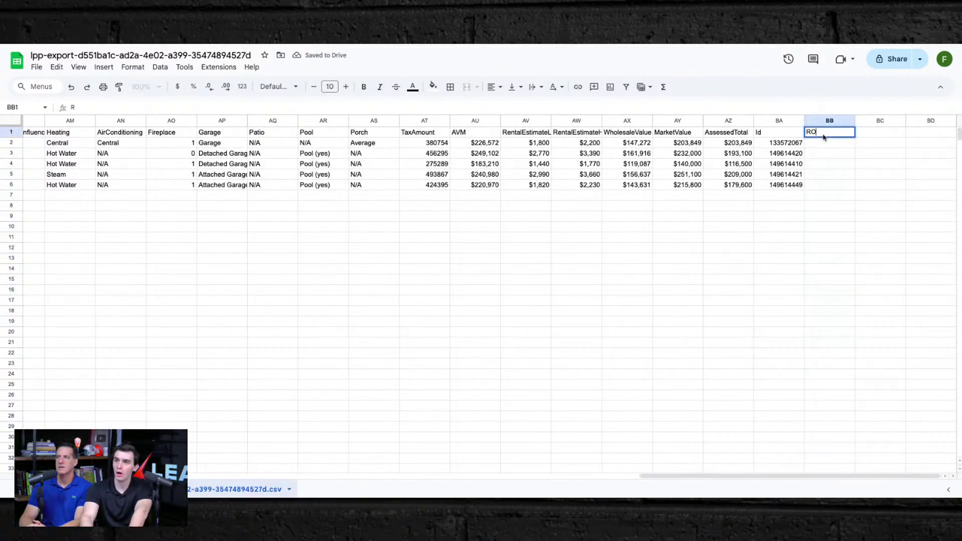
{"action": "type", "text": "S OFFER"}
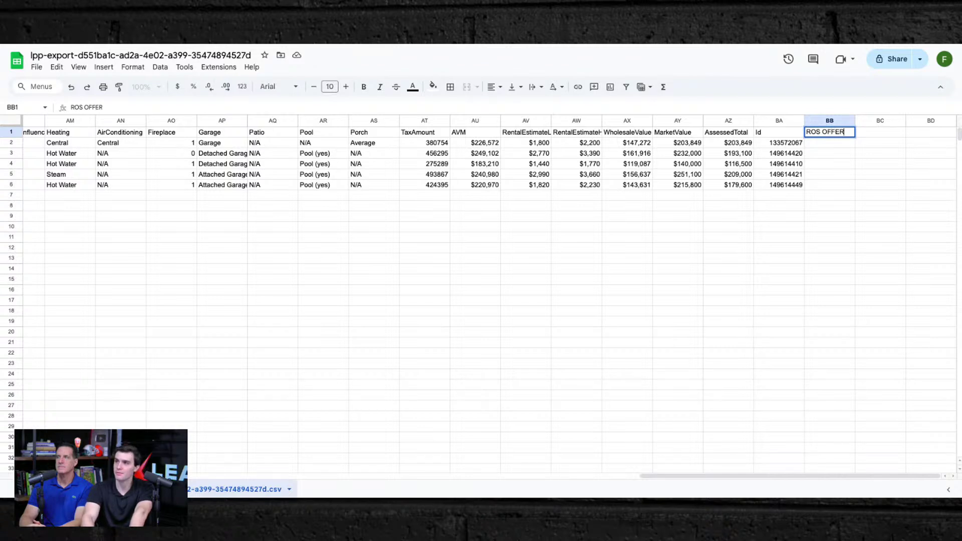
{"action": "key", "text": "Return"}
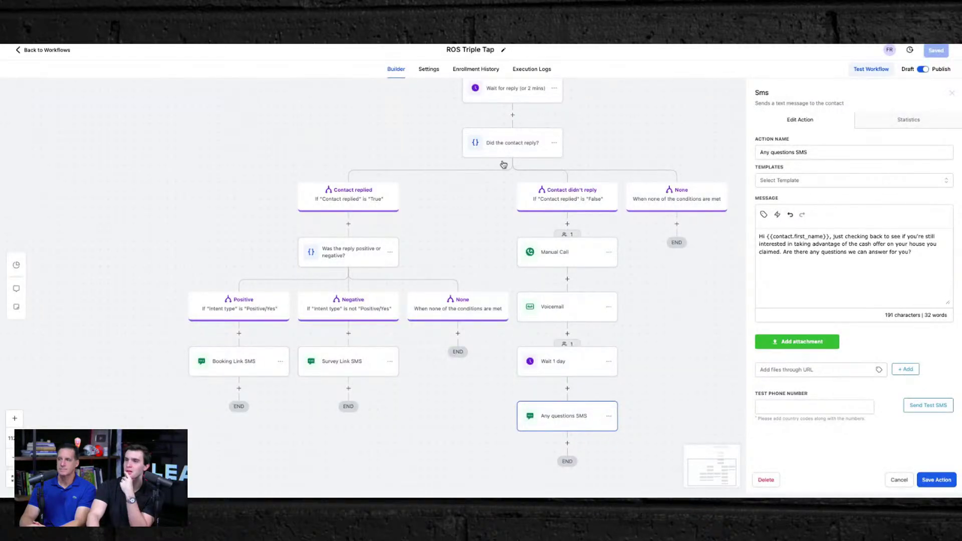
- Switch to the ROS Triple Tap workflow and review the offer placeholder in the Offer Text message template
{"action": "scroll", "coordinate": [491, 129], "scroll_direction": "up", "scroll_amount": 2}
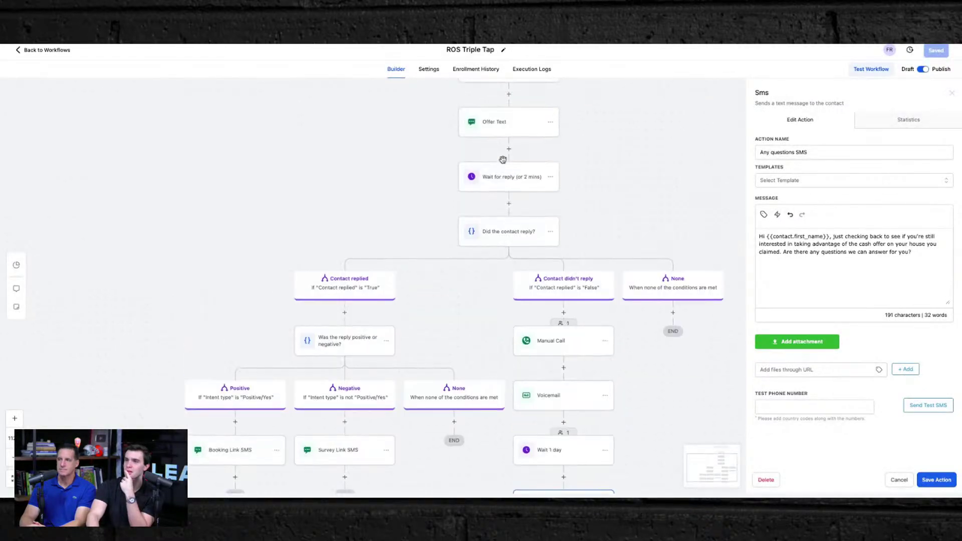
{"action": "left_click", "coordinate": [497, 123]}
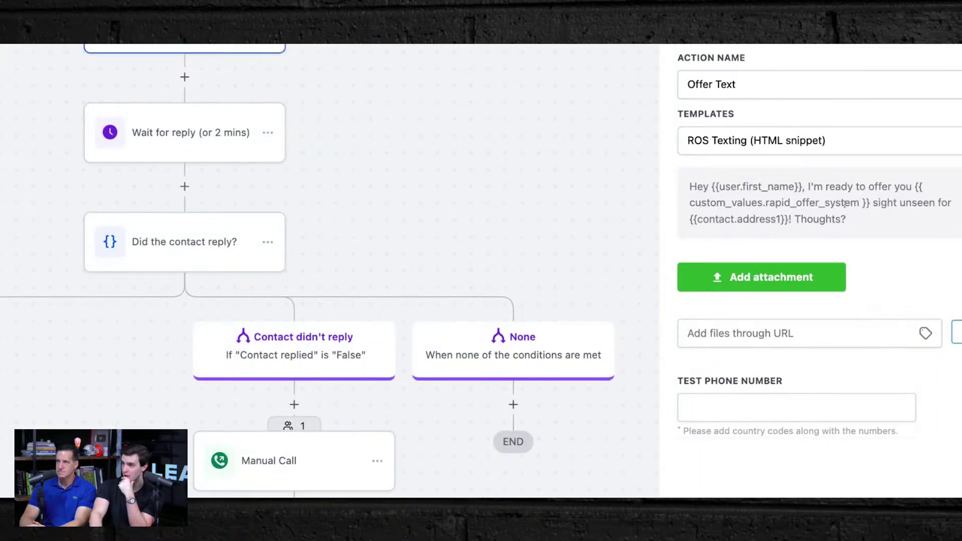
{"action": "scroll", "coordinate": [368, 89], "scroll_direction": "down", "scroll_amount": 5}
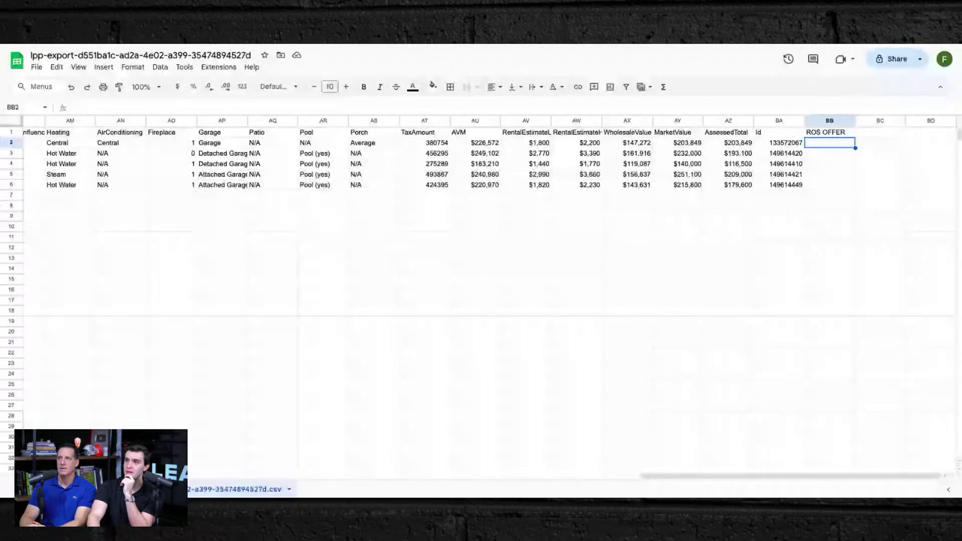
- In the lead spreadsheet, calculate ROS OFFER in BB2 as AVM cell AU2 times about .8356 and autofill the formula through BB6
{"action": "type", "text": "="}
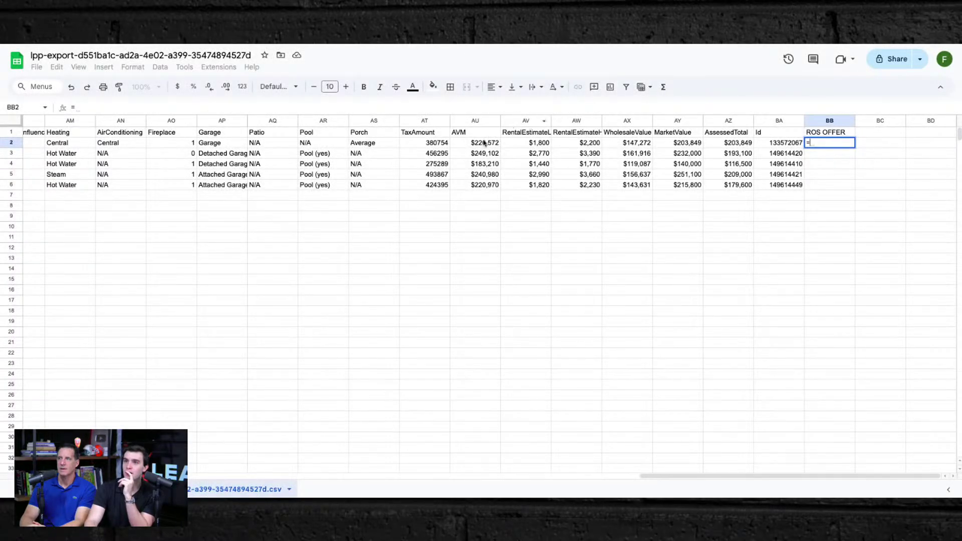
{"action": "left_click", "coordinate": [482, 144]}
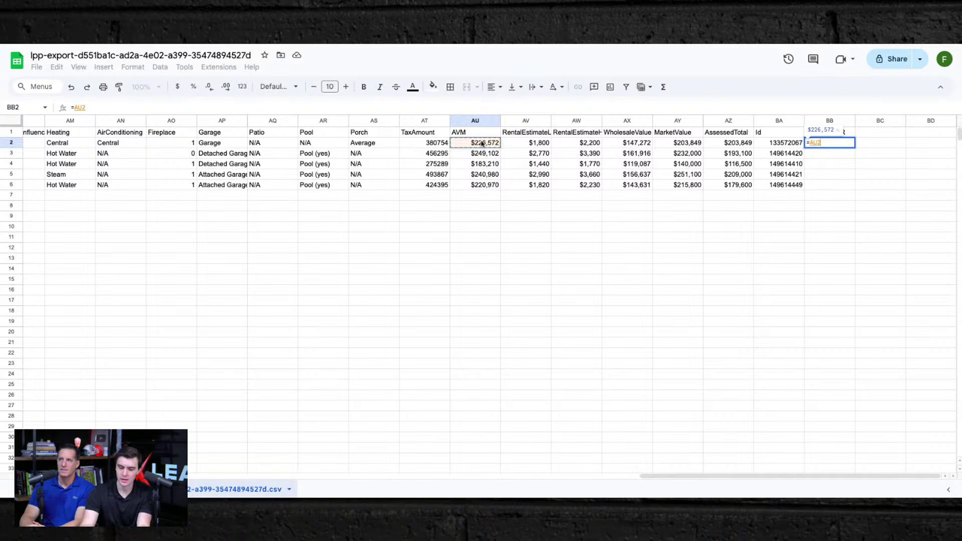
{"action": "type", "text": "*.83"}
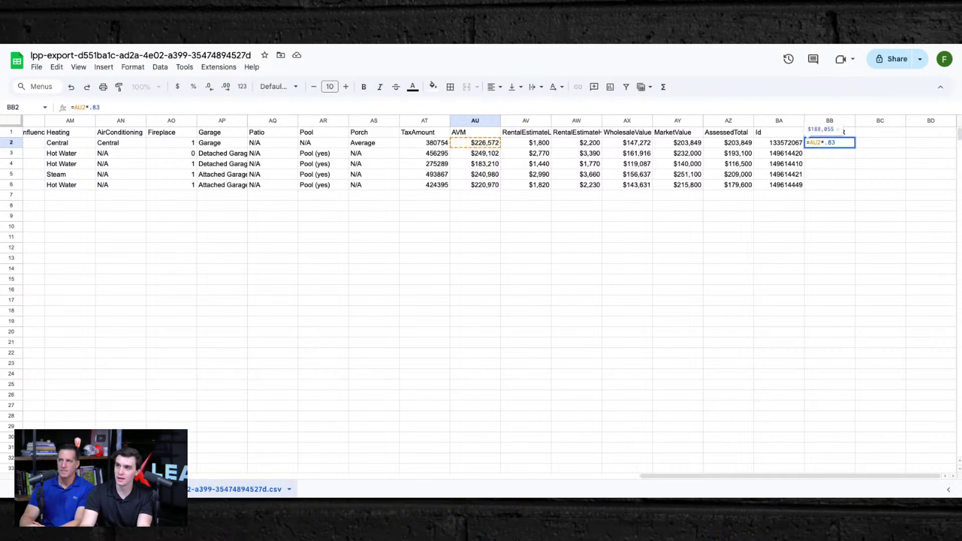
{"action": "type", "text": "56432234434343343434"}
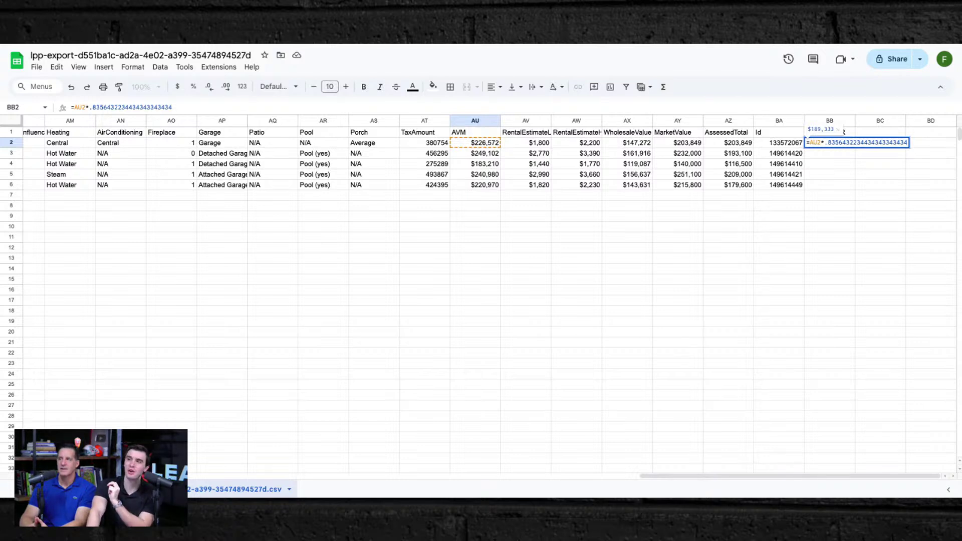
{"action": "key", "text": "Return"}
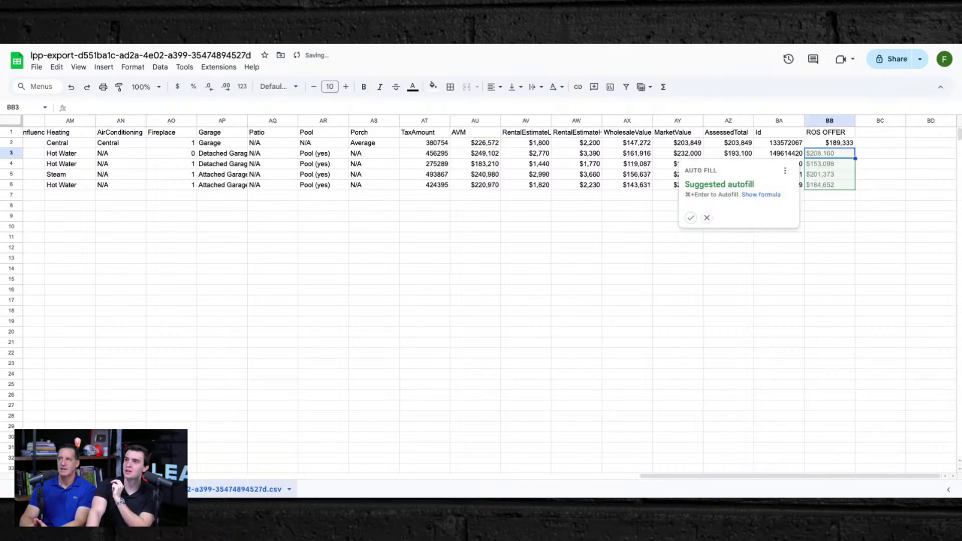
{"action": "left_click", "coordinate": [691, 218]}
{"action": "left_click", "coordinate": [790, 279]}
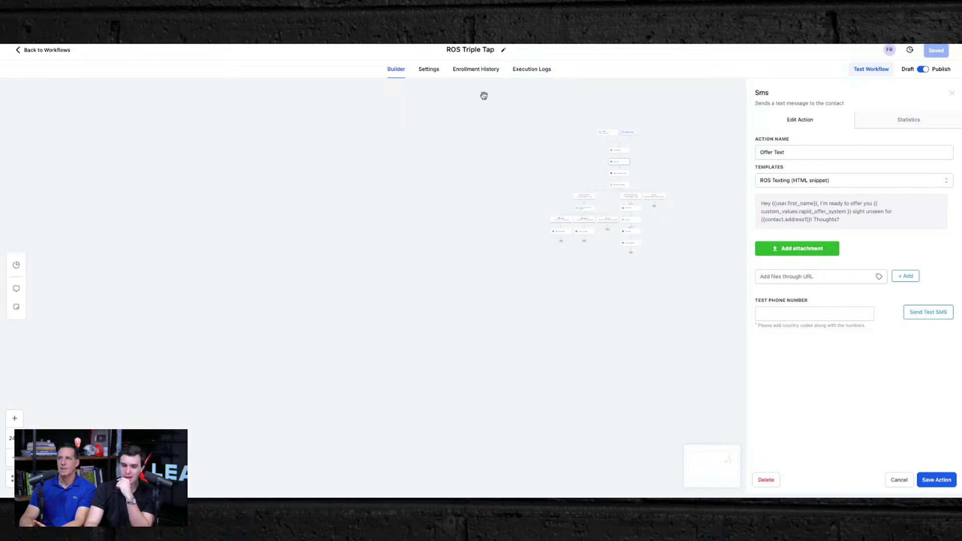
- Leave the ROS Triple Tap workflow in XLeads and open the contact list
{"action": "left_click", "coordinate": [22, 50]}
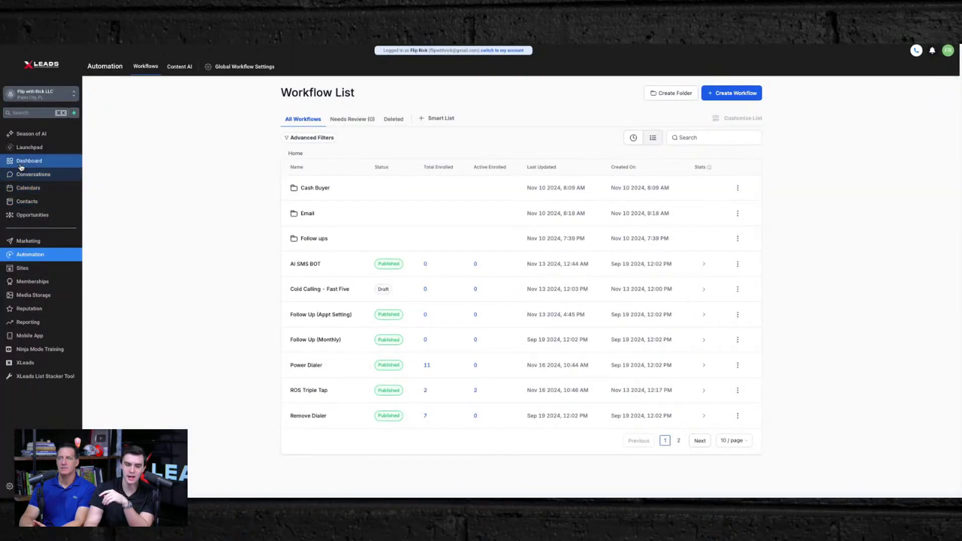
{"action": "left_click", "coordinate": [28, 201]}
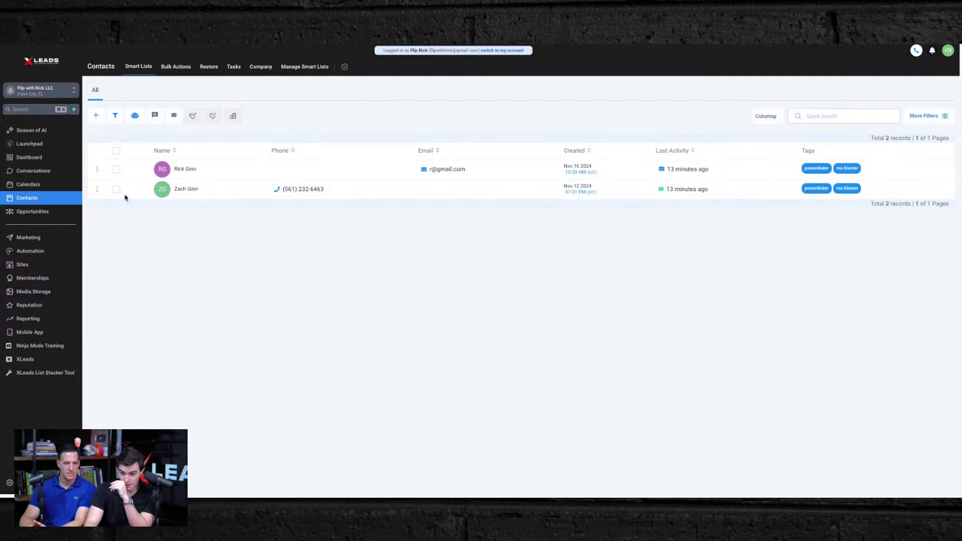
{"action": "left_click", "coordinate": [28, 185]}
{"action": "left_click", "coordinate": [32, 202]}
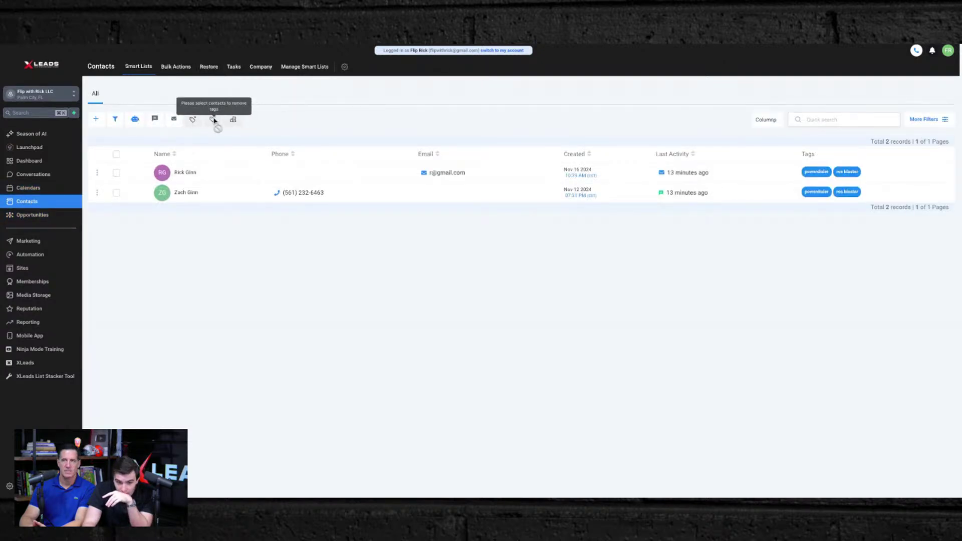
- Look through the contact list's actions and settings, and start a contact import in the other account
{"action": "left_click", "coordinate": [96, 124]}
{"action": "left_click", "coordinate": [155, 138]}
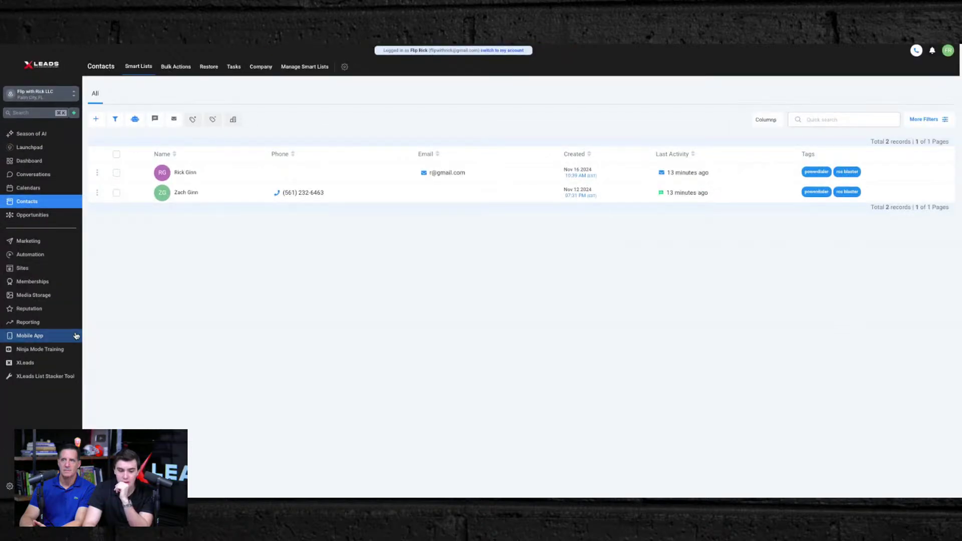
{"action": "left_click", "coordinate": [345, 68]}
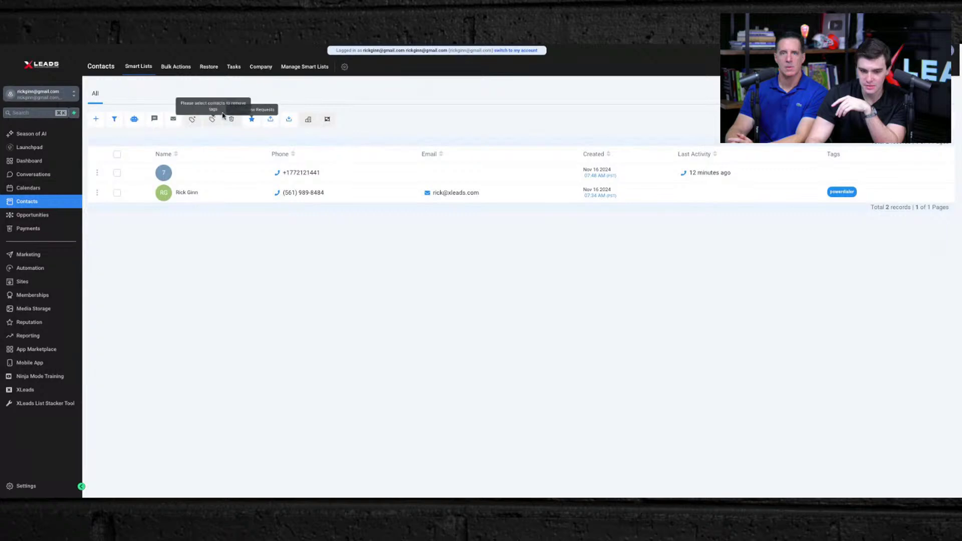
{"action": "left_click", "coordinate": [289, 120]}
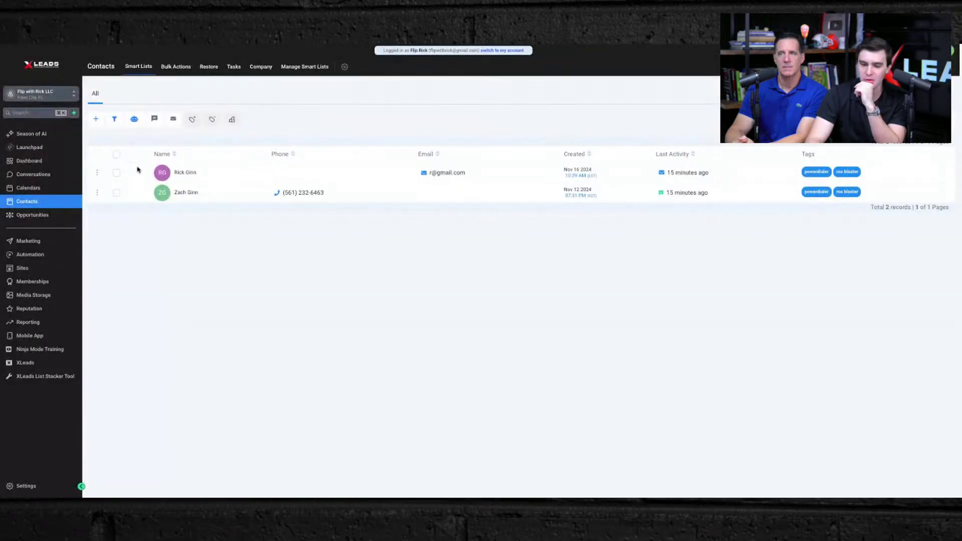
- Select both contacts in the list, look through the tags available for bulk tagging, and leave without adding any
{"action": "left_click", "coordinate": [116, 173]}
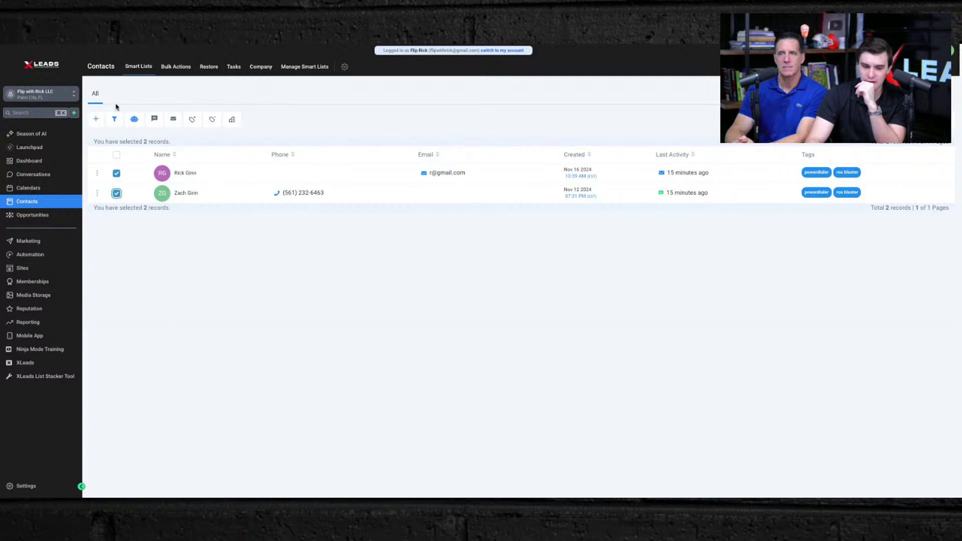
{"action": "left_click", "coordinate": [95, 119]}
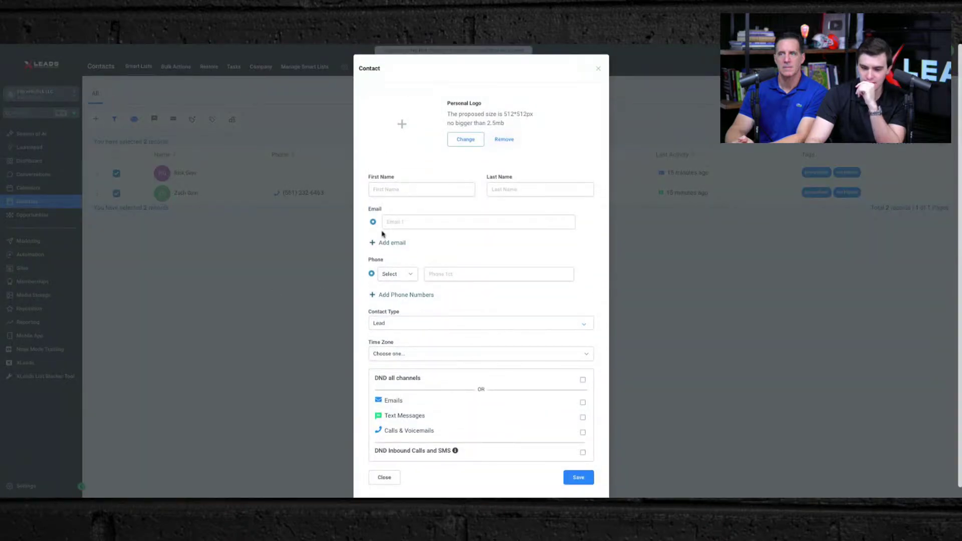
{"action": "left_click", "coordinate": [599, 67]}
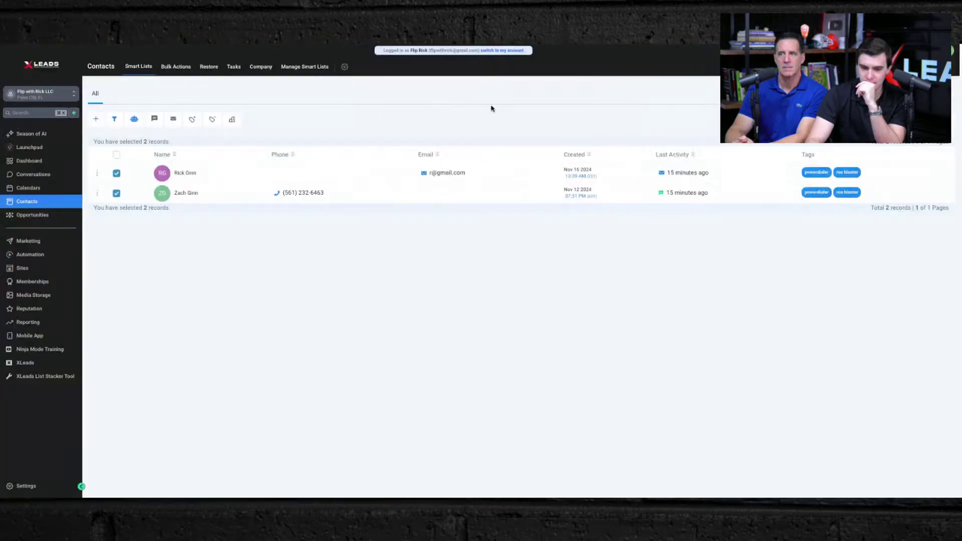
{"action": "left_click", "coordinate": [192, 119]}
{"action": "left_click", "coordinate": [401, 301]}
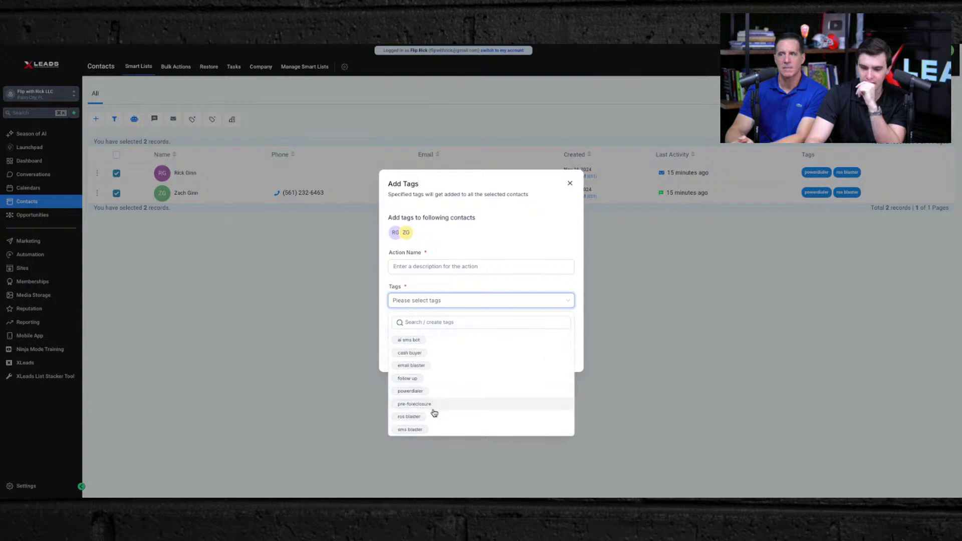
{"action": "left_click", "coordinate": [297, 361]}
{"action": "left_click", "coordinate": [515, 356]}
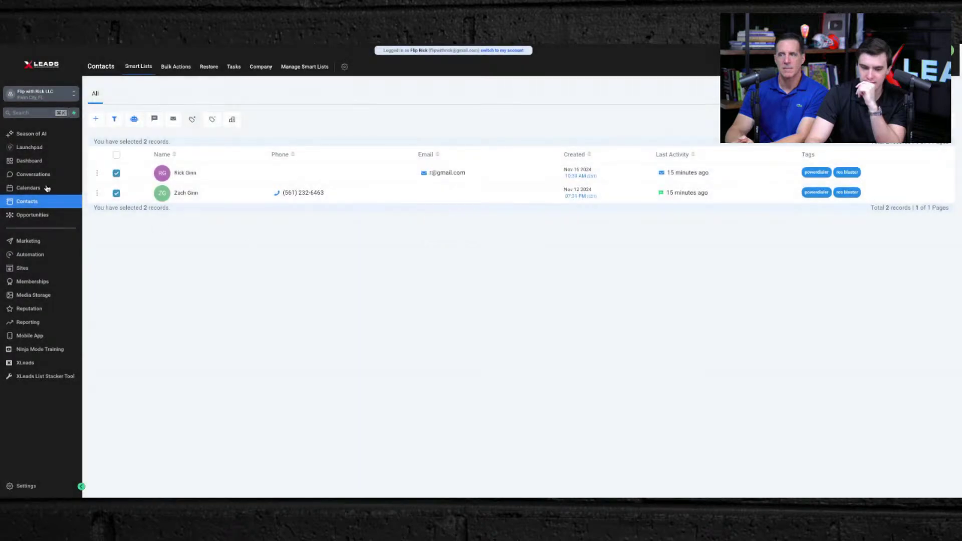
- Start the pending ROS Triple Tap call in the conversations' manual actions and record its outcome as No Answer
{"action": "left_click", "coordinate": [16, 172]}
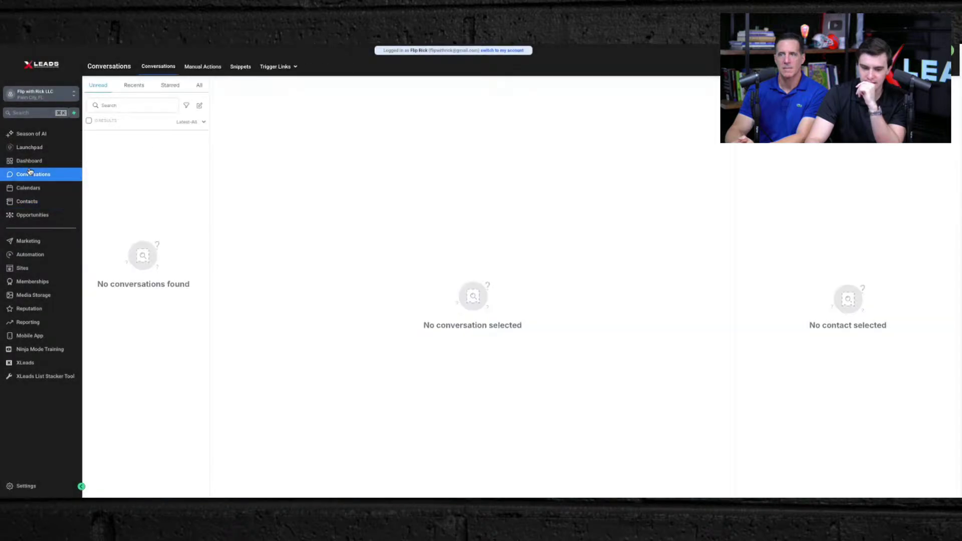
{"action": "left_click", "coordinate": [210, 68]}
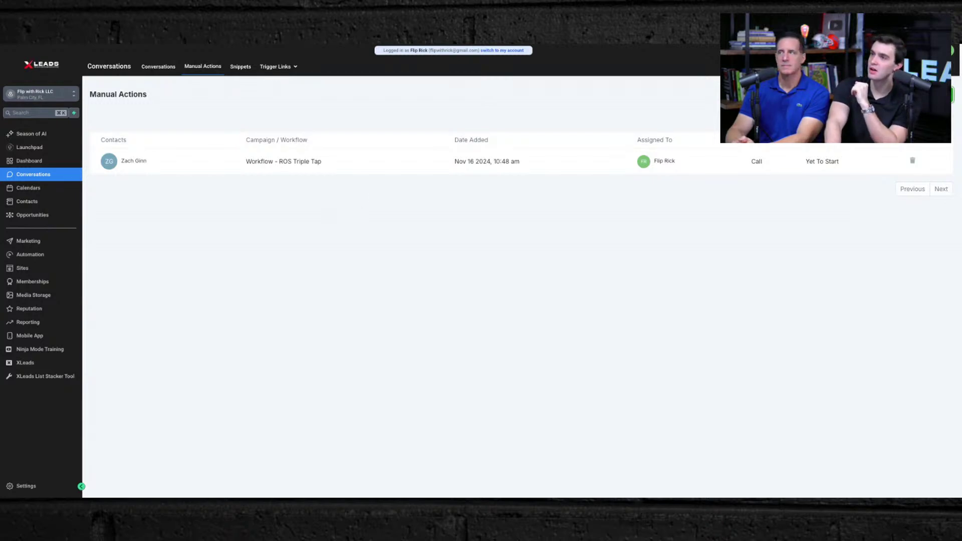
{"action": "left_click", "coordinate": [821, 161]}
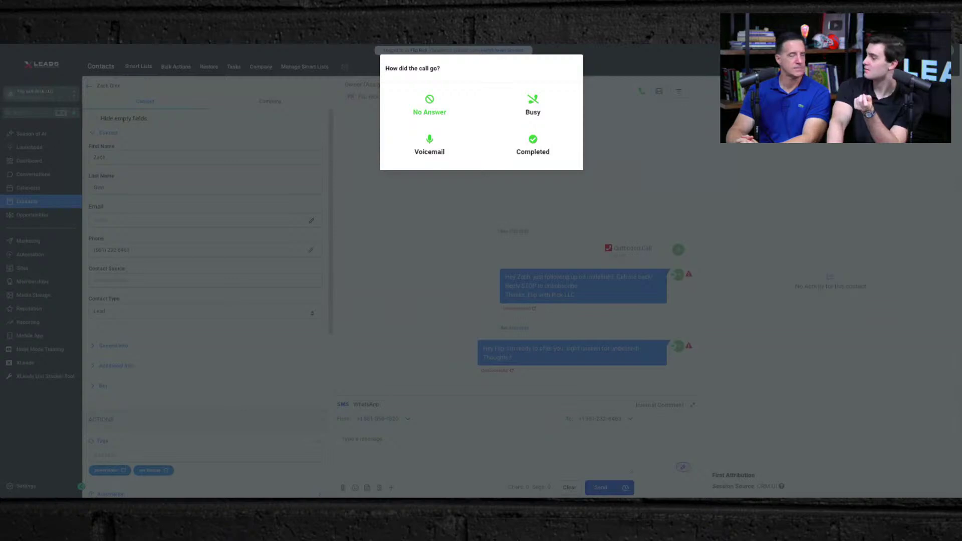
{"action": "left_click", "coordinate": [429, 106]}
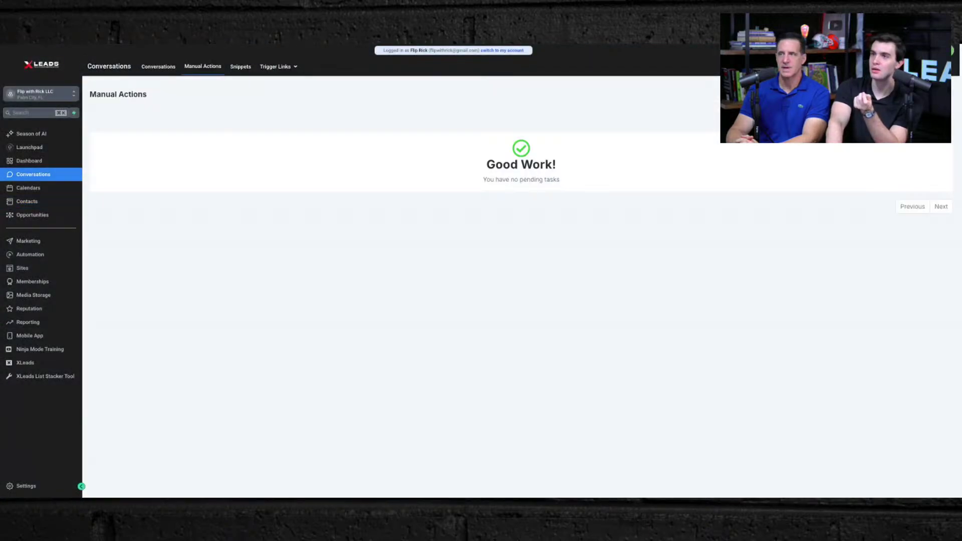
{"action": "left_click", "coordinate": [43, 204]}
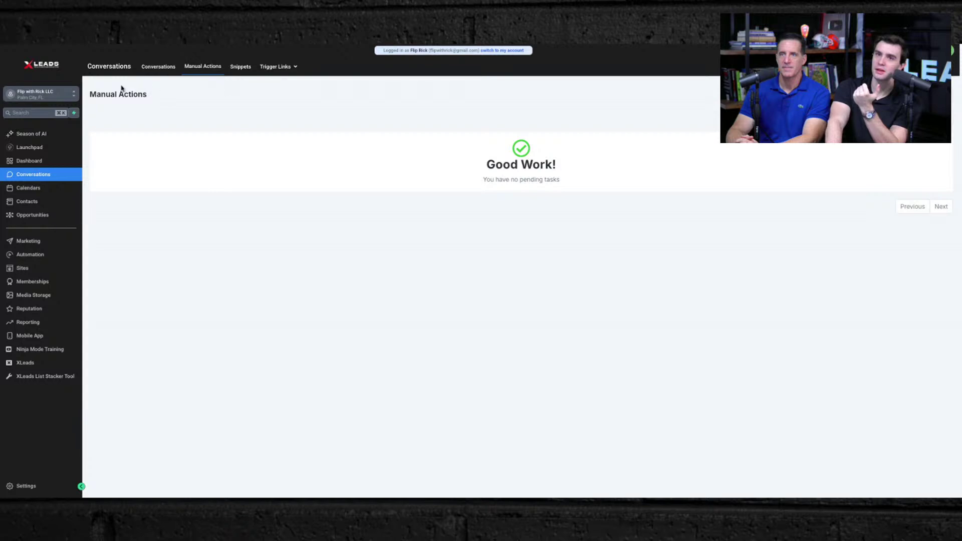
- Return to the conversations inbox, then examine the account's phone numbers in the settings and leave the settings
{"action": "left_click", "coordinate": [155, 66]}
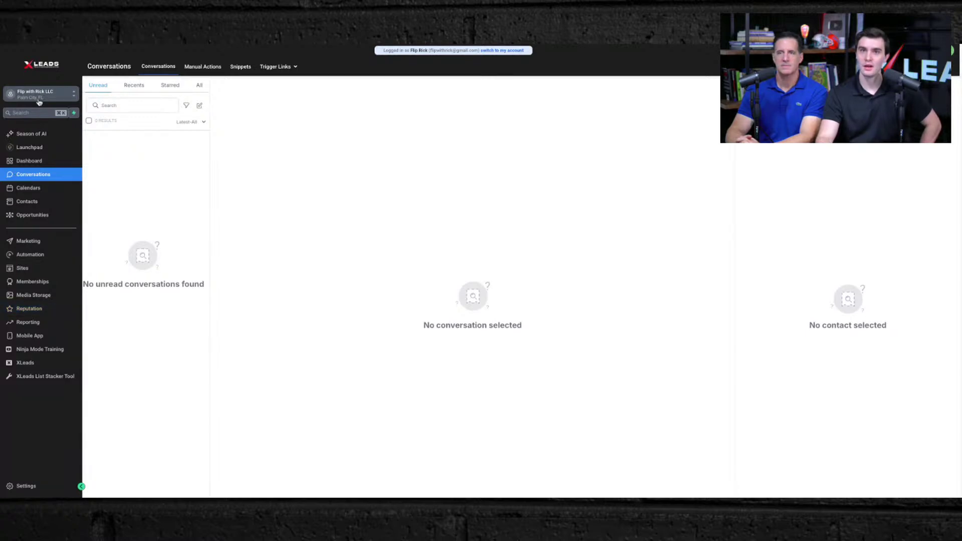
{"action": "left_click", "coordinate": [27, 486]}
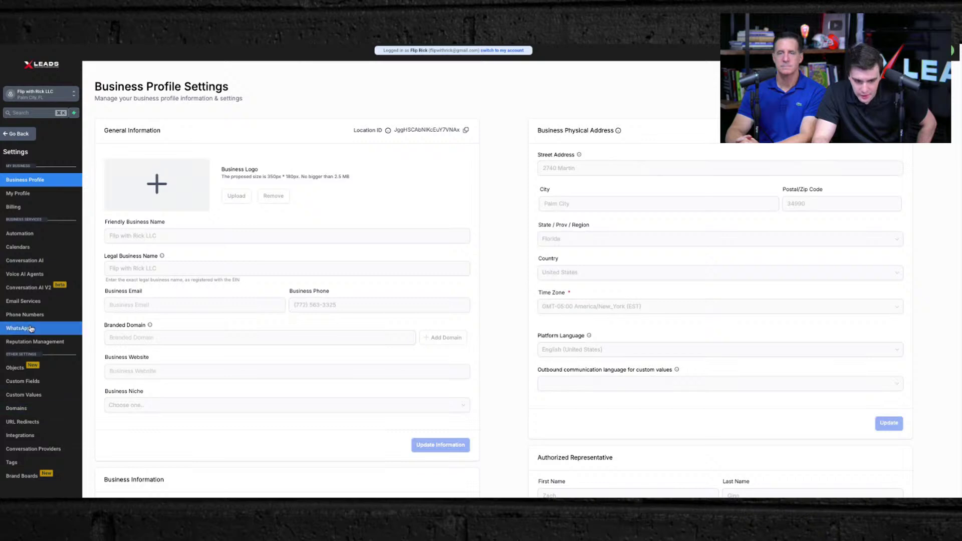
{"action": "left_click", "coordinate": [27, 275]}
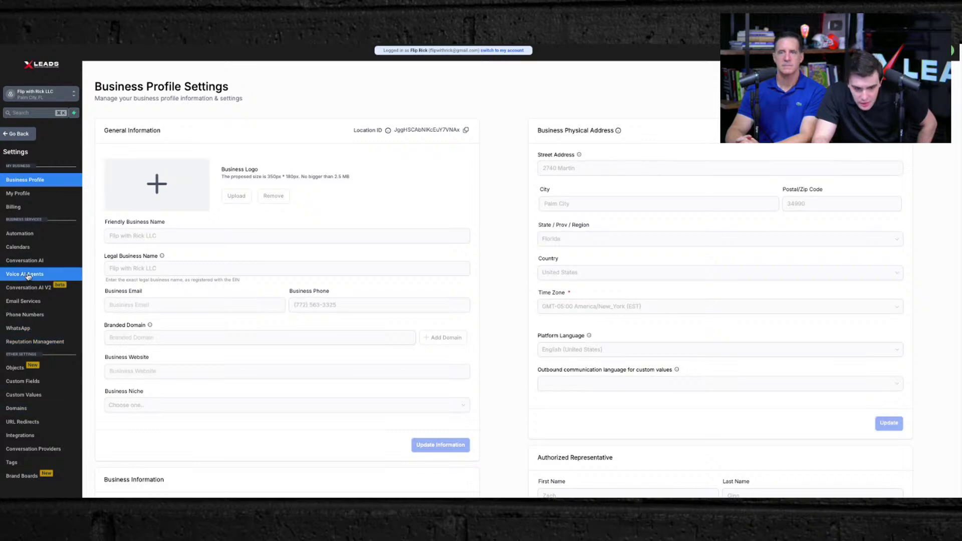
{"action": "left_click", "coordinate": [34, 315]}
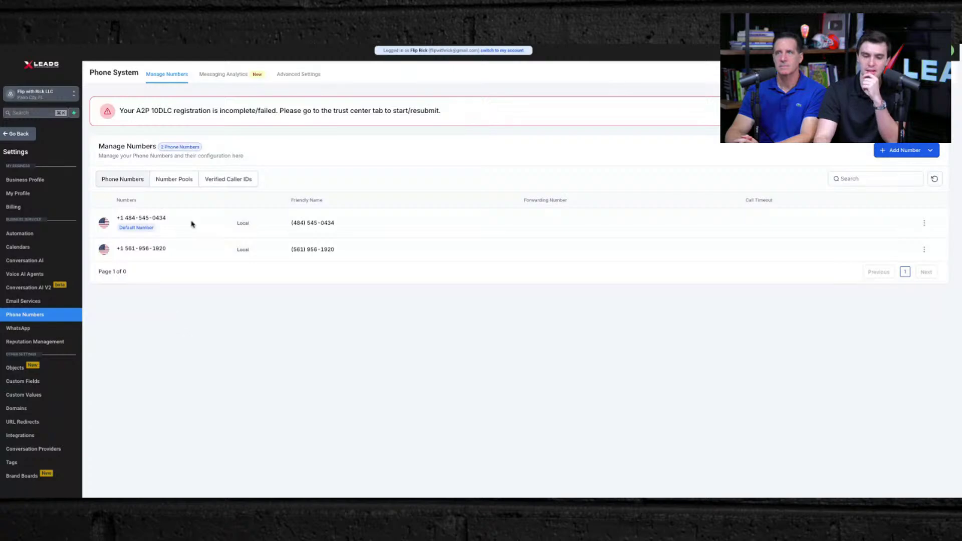
{"action": "left_click", "coordinate": [19, 133]}
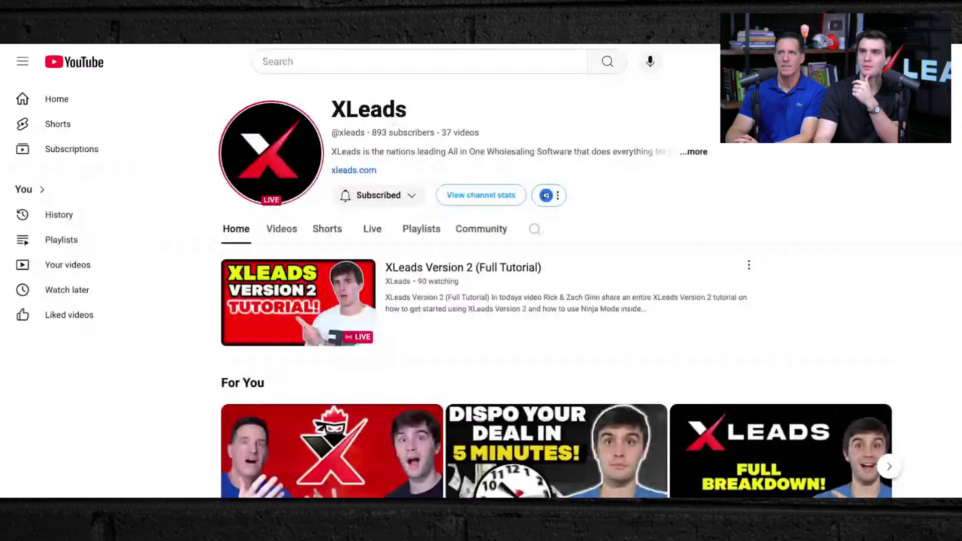
- Switch to the XLeads YouTube channel and look at its playlists for the Getting Started Guide
{"action": "left_click", "coordinate": [433, 231]}
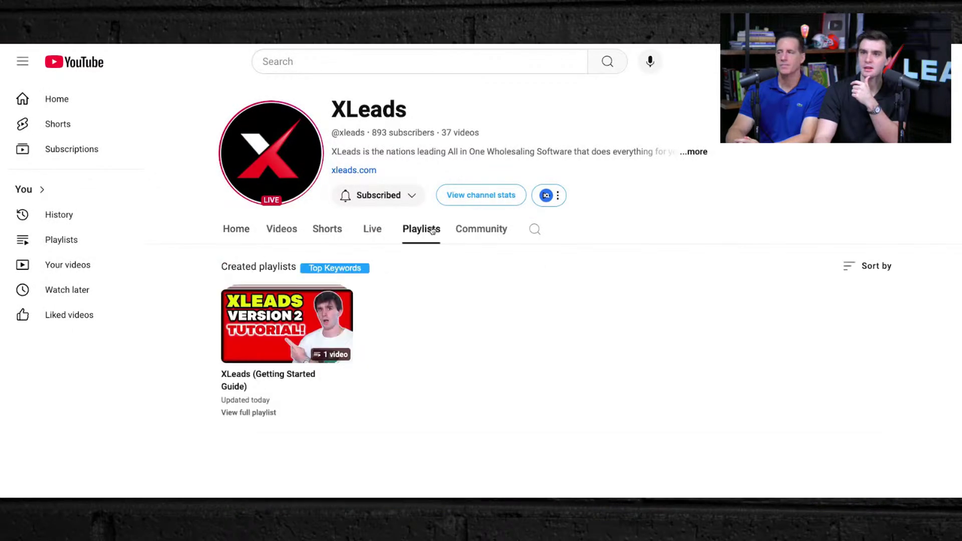
{"action": "mouse_move", "coordinate": [279, 353]}
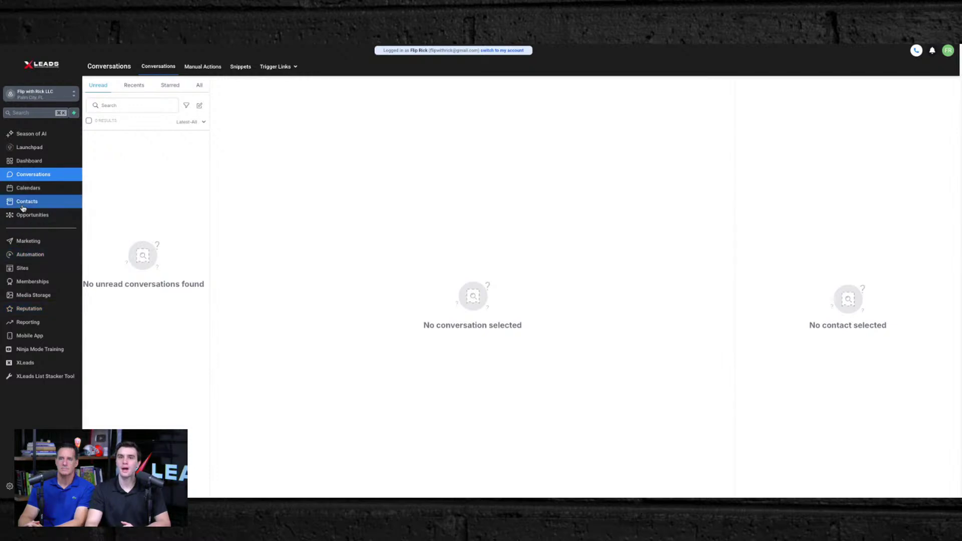
- Switch back to XLeads and look over the contact list, the dashboard and the Launchpad page
{"action": "left_click", "coordinate": [23, 202]}
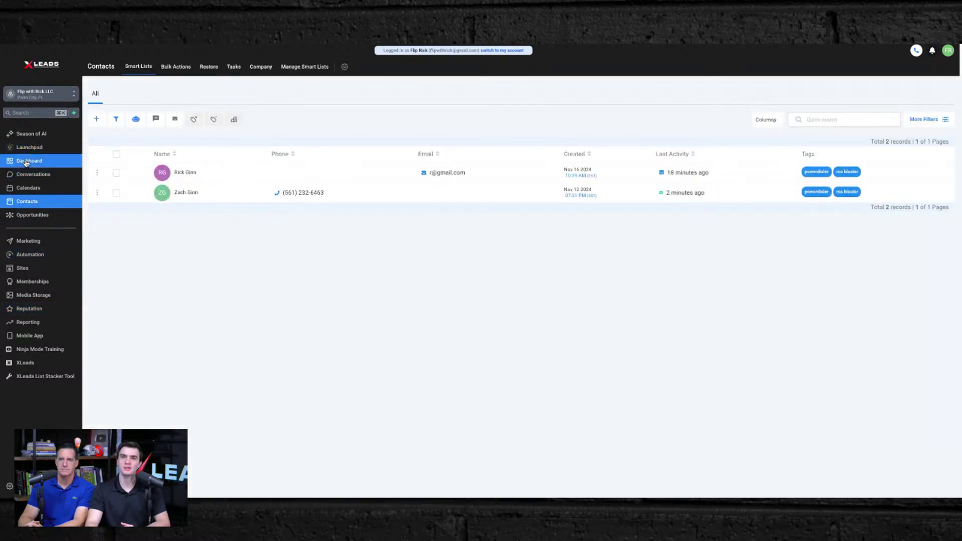
{"action": "left_click", "coordinate": [26, 160]}
{"action": "left_click", "coordinate": [24, 149]}
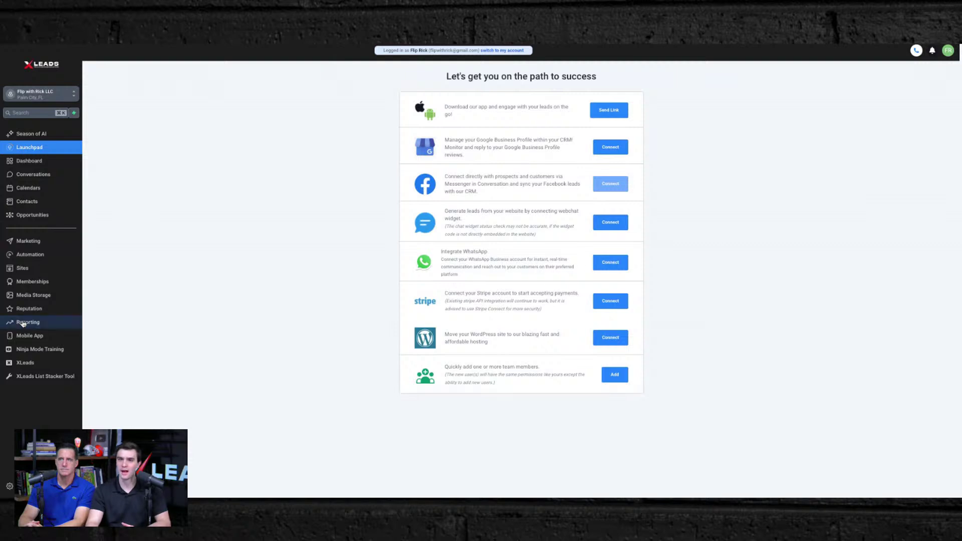